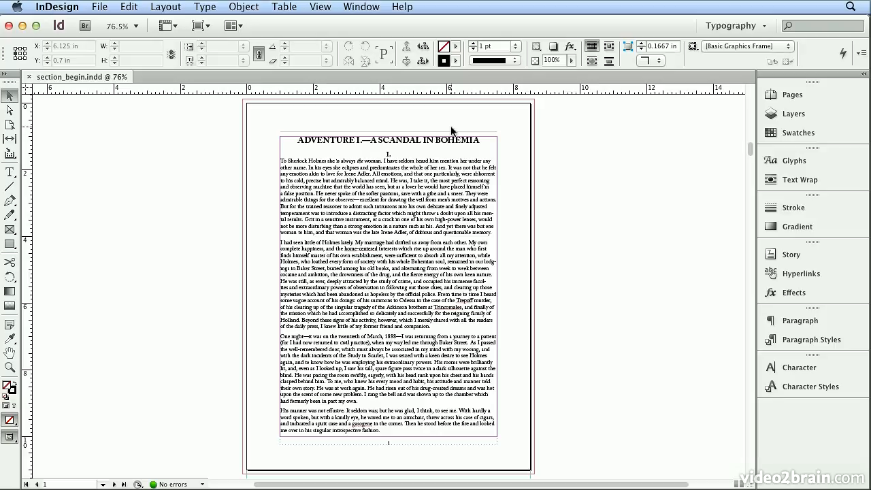
Display the document's pages and open the A-Master page for editing
left_click(812, 99)
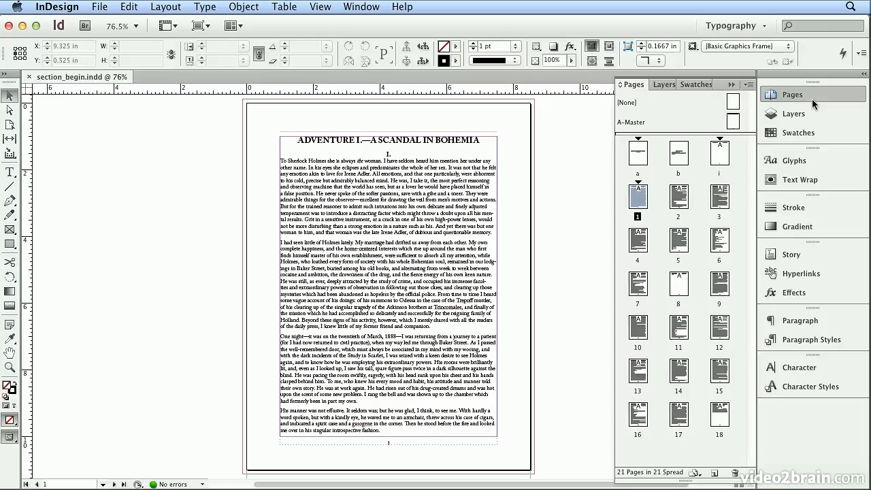
left_click(751, 85)
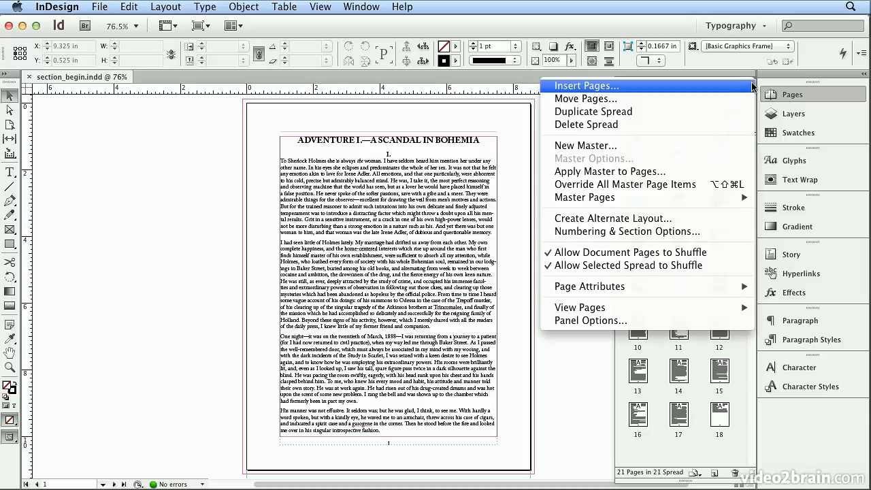
mouse_move(684, 309)
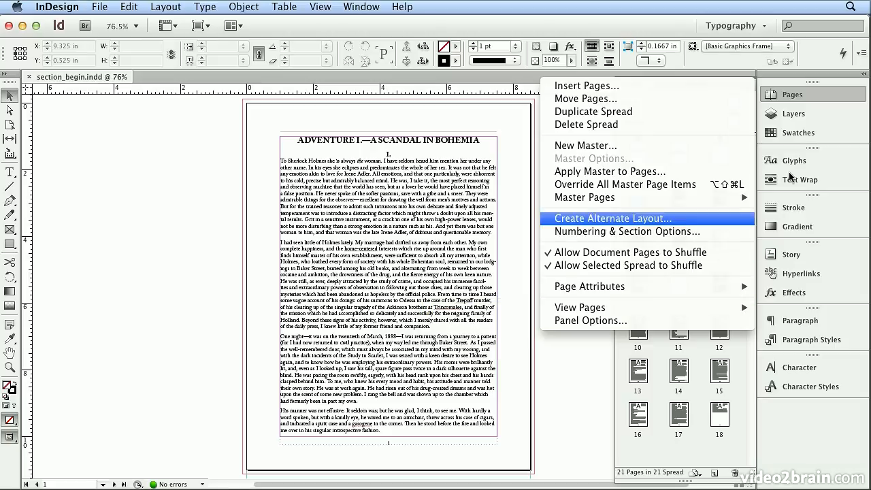
left_click(799, 100)
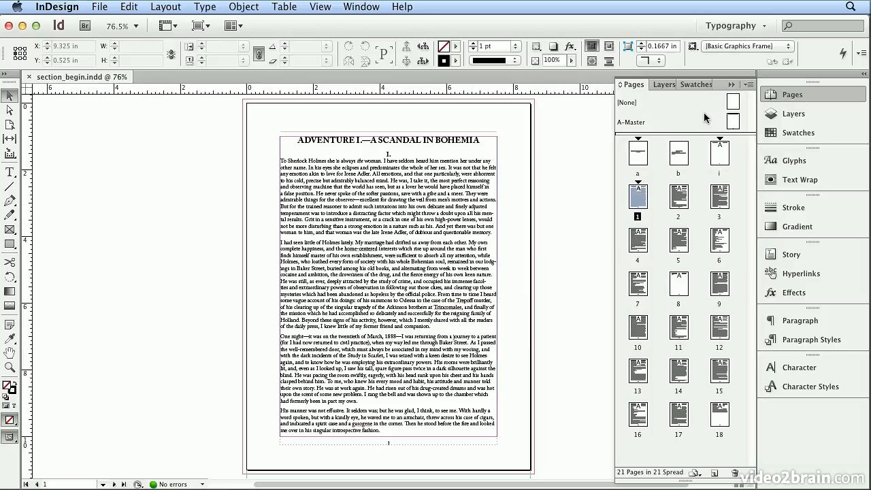
double_click(638, 122)
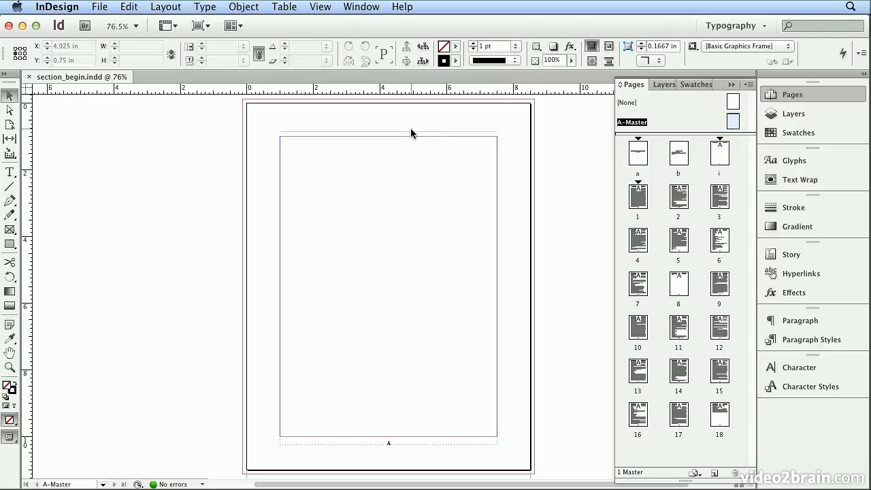
Draw a header text frame about 6.5 in wide and 0.425 in high above the line at the top of A-Master
left_click(9, 172)
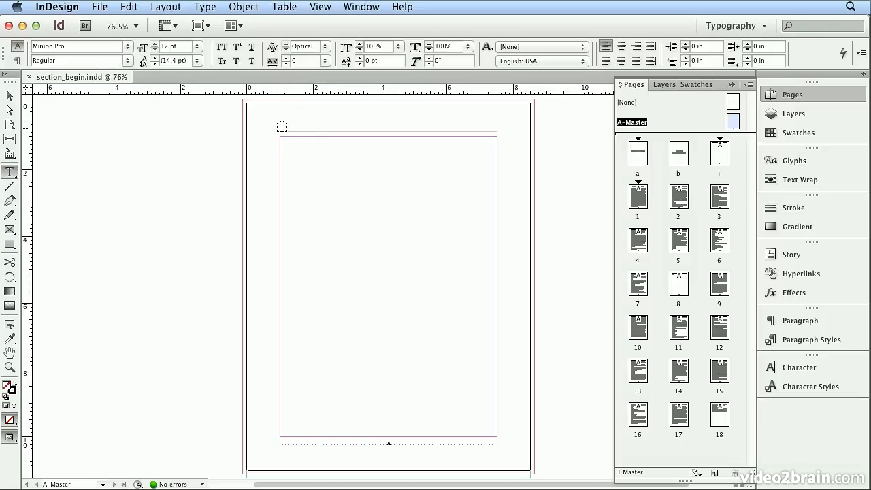
left_click_drag(281, 126, 498, 117)
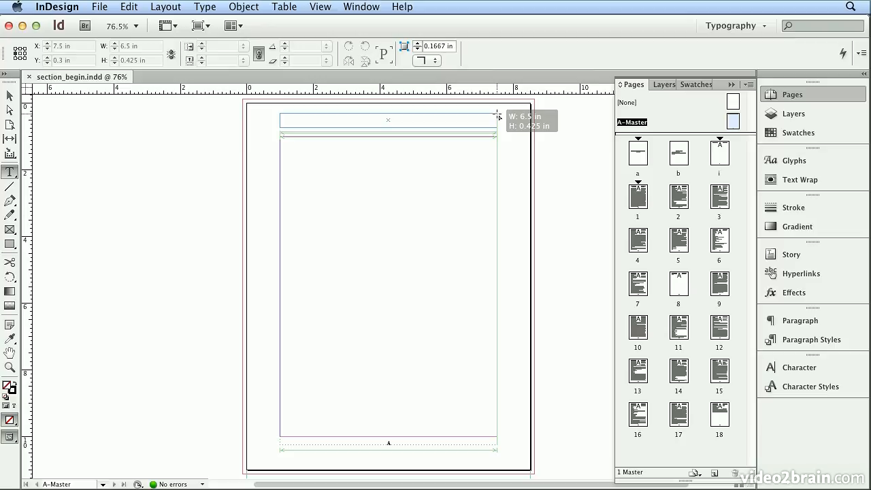
left_click_drag(498, 118, 498, 117)
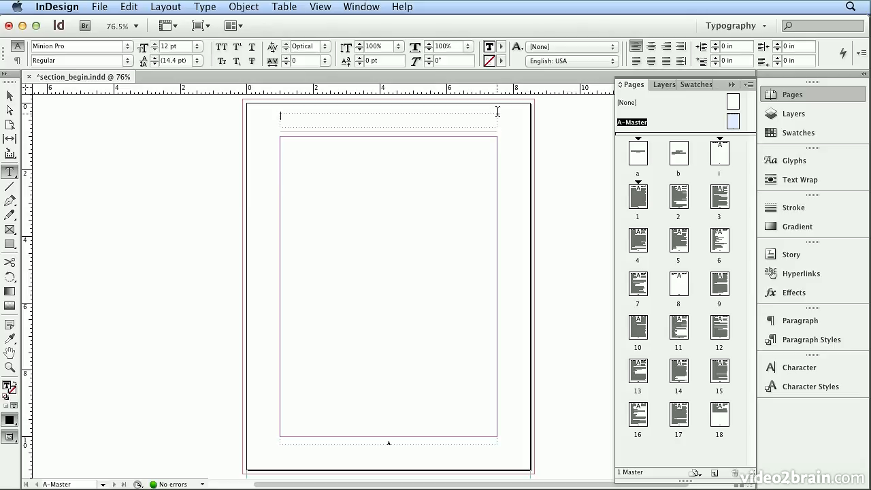
Insert a Section Marker in the new header frame and align it to the center
left_click(206, 9)
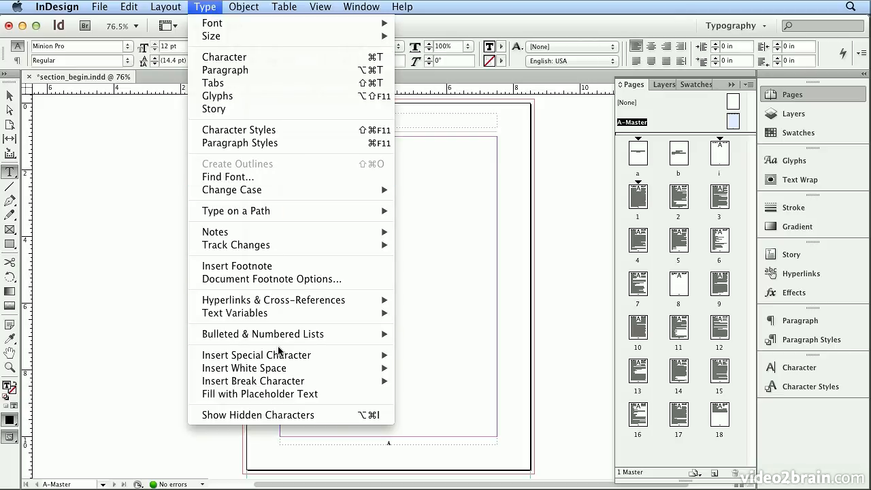
mouse_move(279, 354)
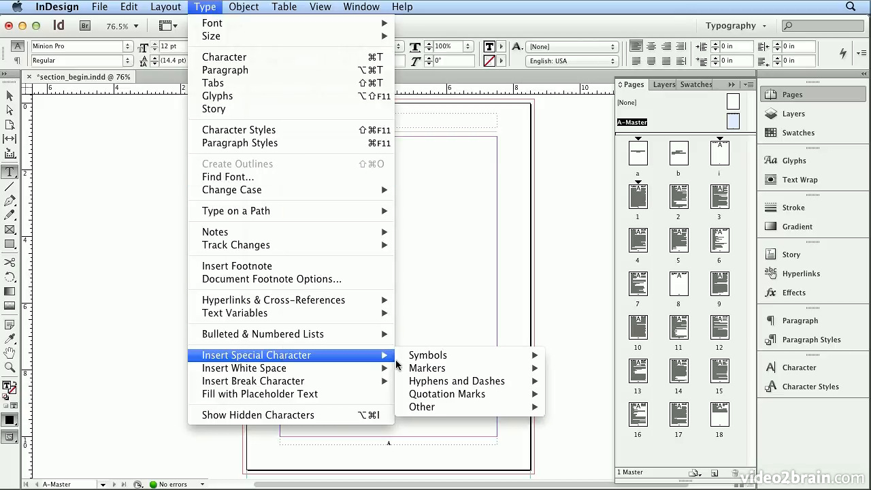
mouse_move(403, 368)
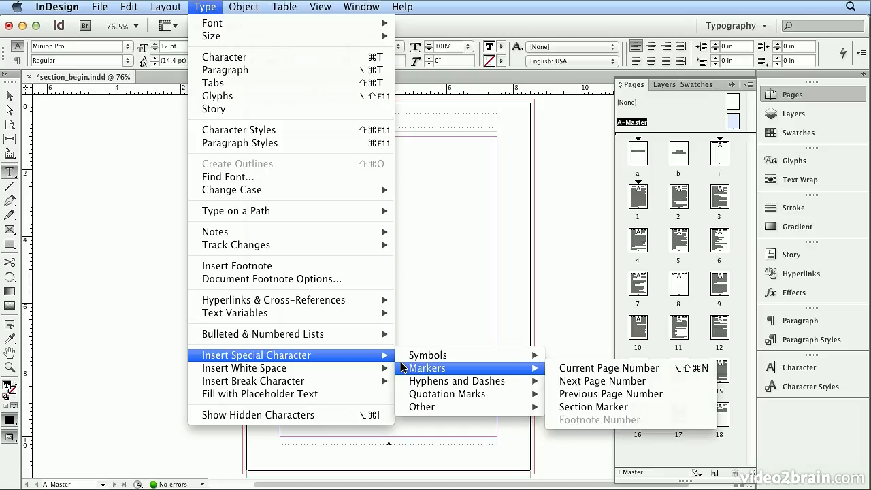
left_click(619, 407)
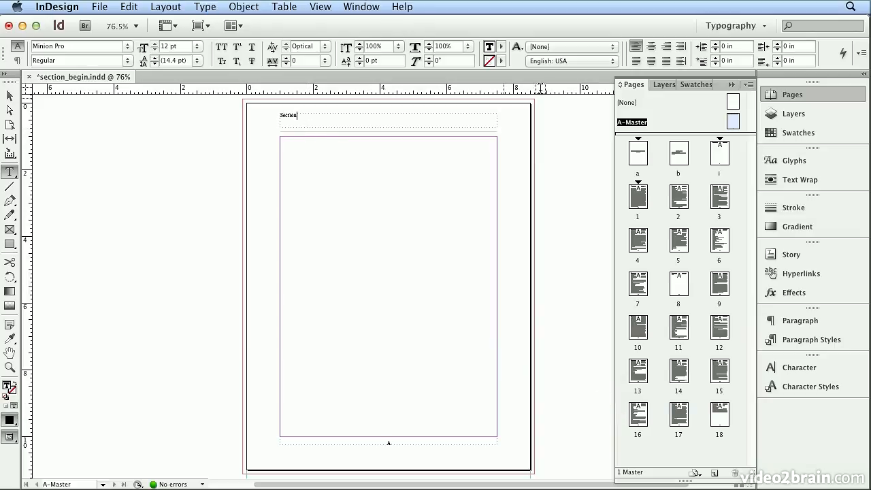
left_click(651, 46)
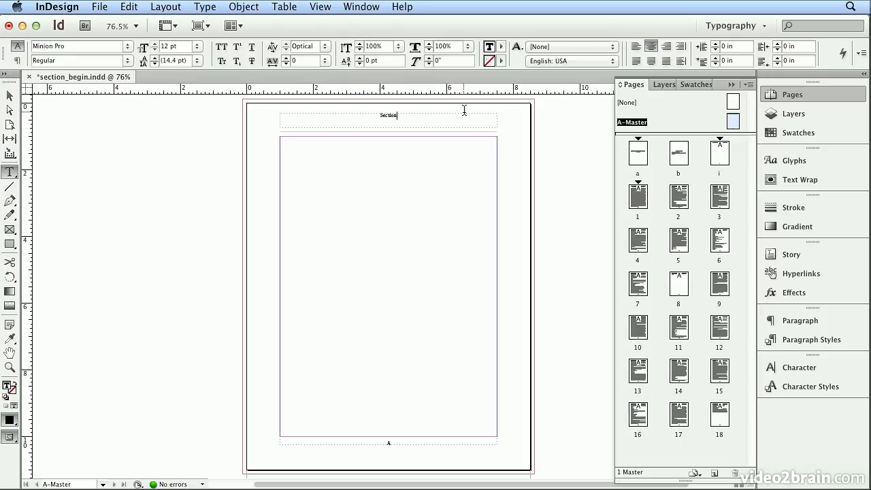
Select the section marker text and look up which fonts the document uses
key("super+a")
left_click(204, 6)
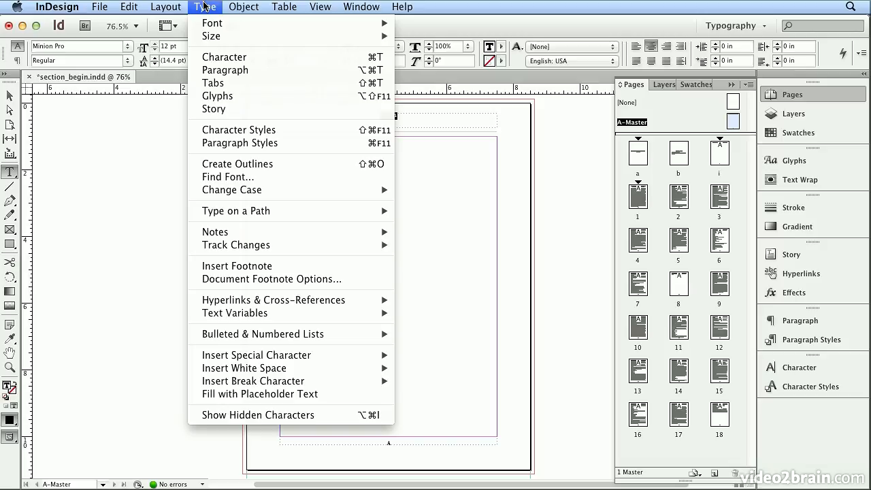
left_click(228, 174)
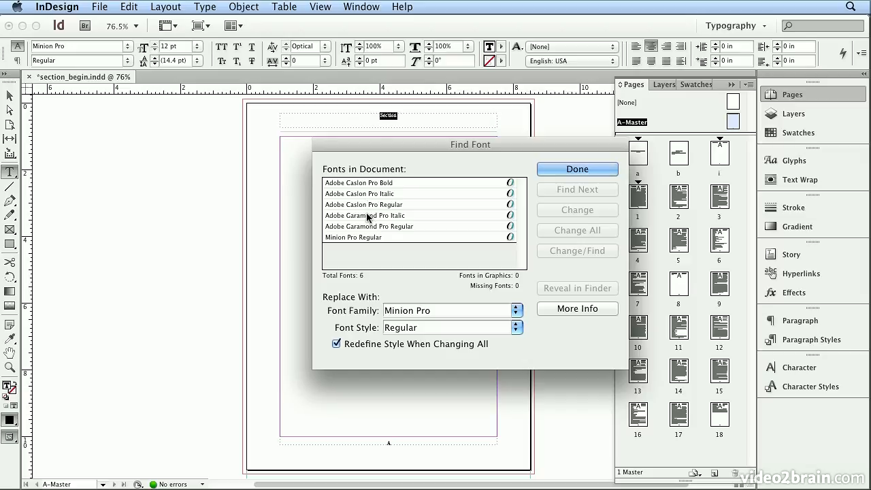
left_click(577, 169)
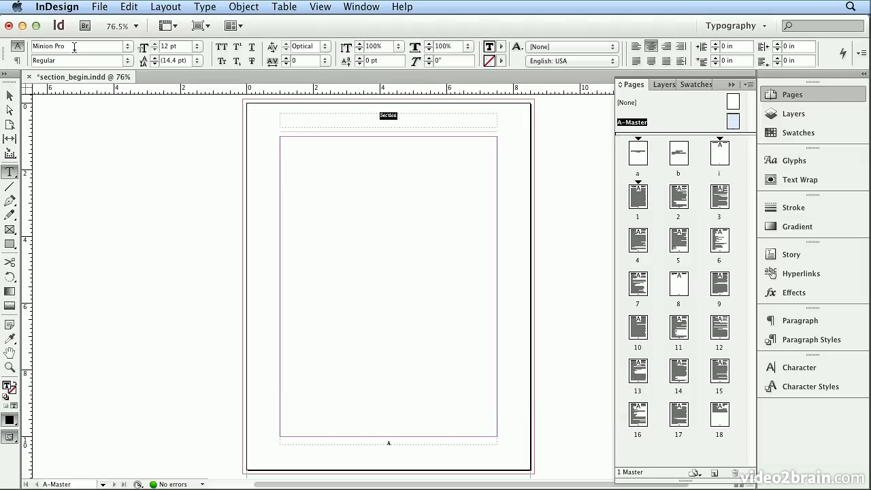
left_click_drag(75, 46, 1, 33)
type("Cabriola")
key("Return")
left_click(126, 48)
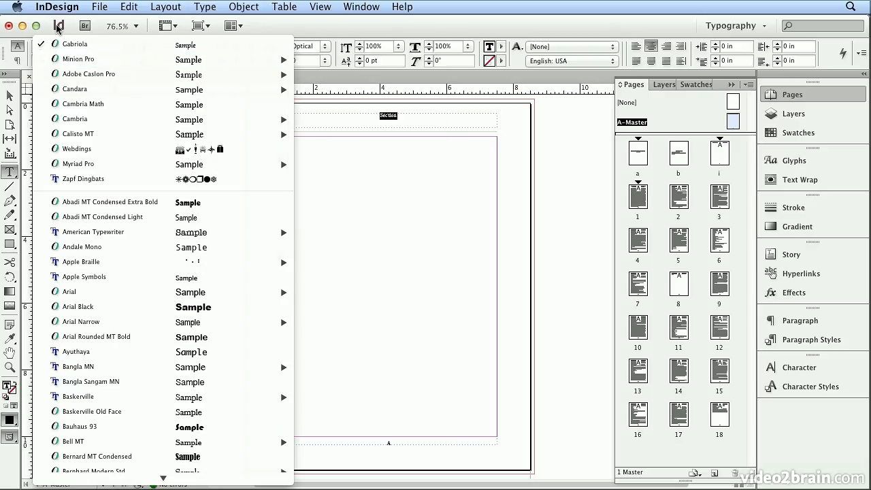
left_click(29, 41)
Format the section marker text in Adobe Garamond Pro Italic at 18 pt
left_click_drag(57, 48, 0, 46)
type("F")
key("BackSpace")
type("Garamond")
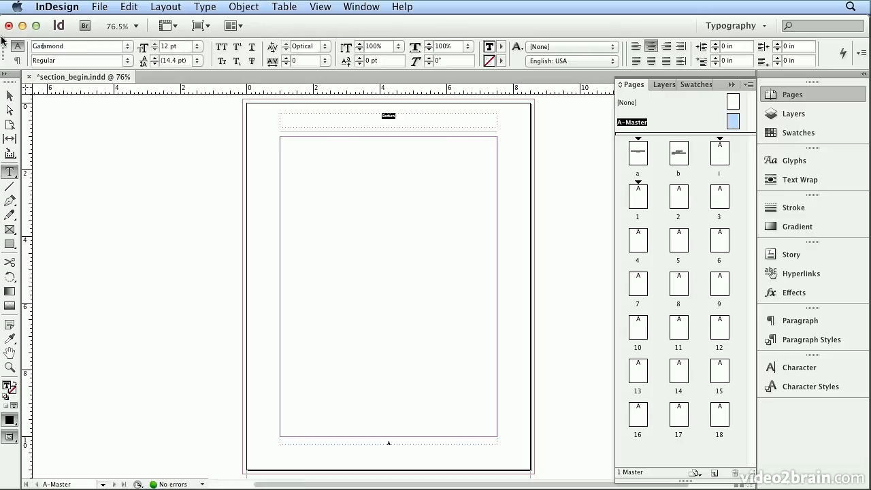
key("Down")
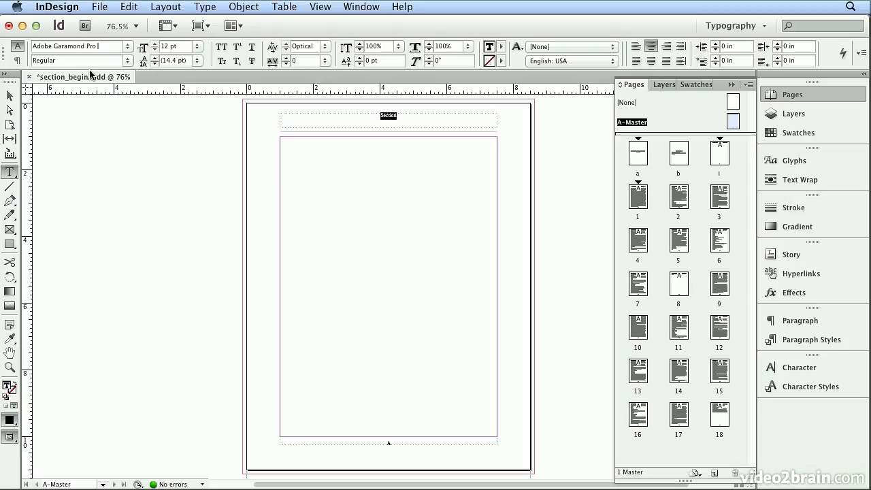
left_click(127, 62)
left_click(128, 77)
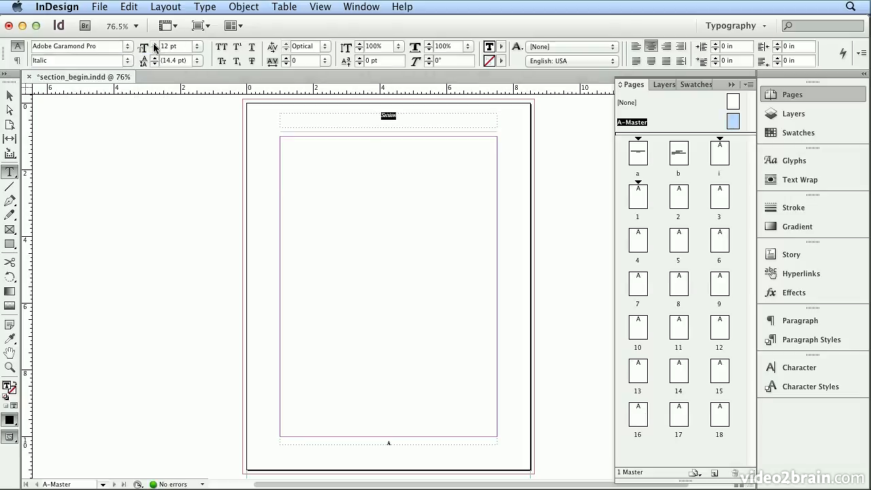
left_click(198, 47)
left_click(200, 136)
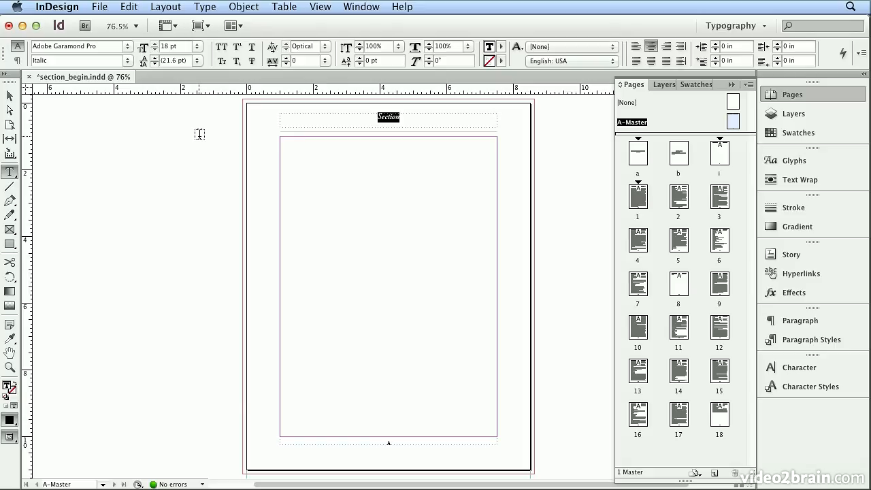
Set the section marker for the section starting on page 1 to "A Scandal in Bohemia" and check the header on pages 2 and 3
double_click(635, 196)
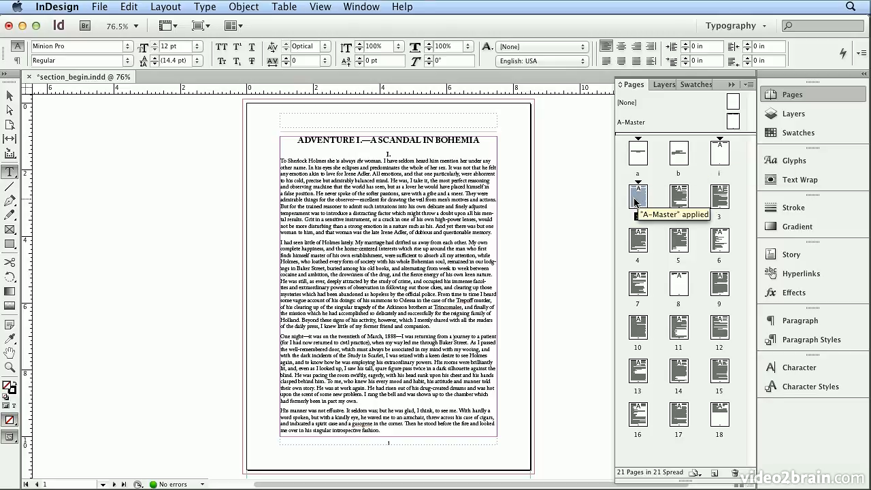
left_click(171, 8)
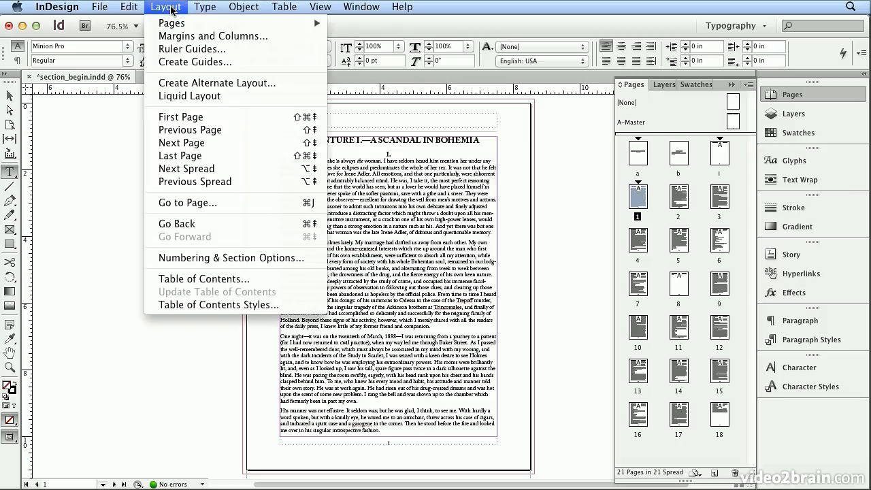
left_click(228, 264)
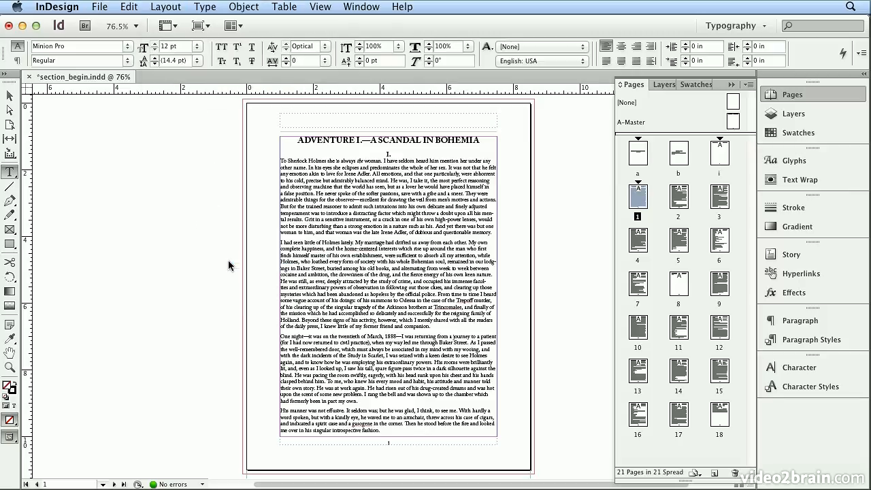
left_click_drag(342, 107, 574, 107)
left_click(551, 231)
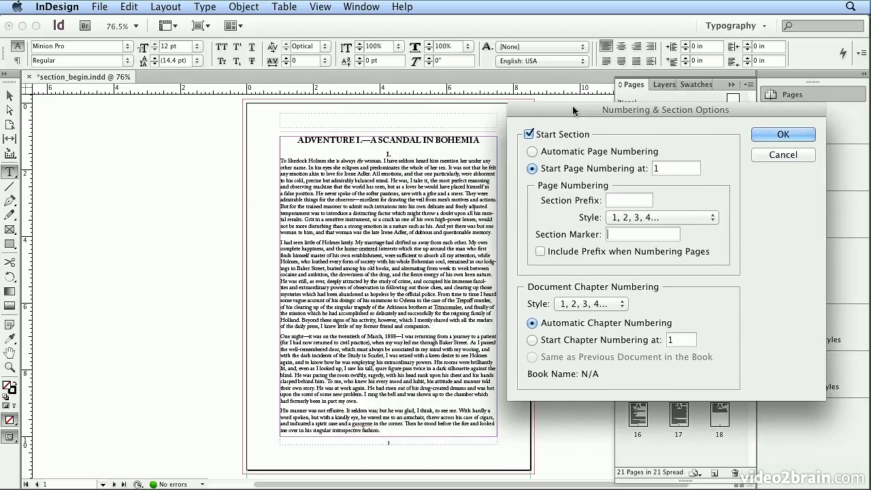
type("A Scandal in Bo")
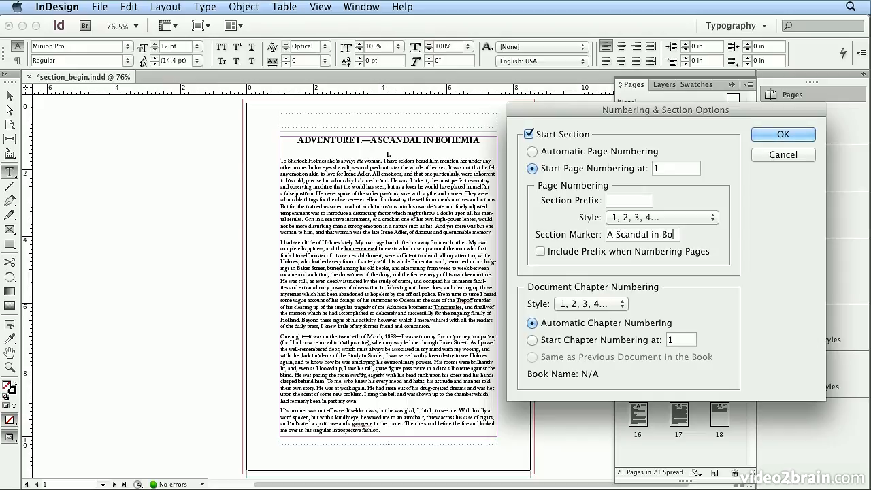
type("hemia")
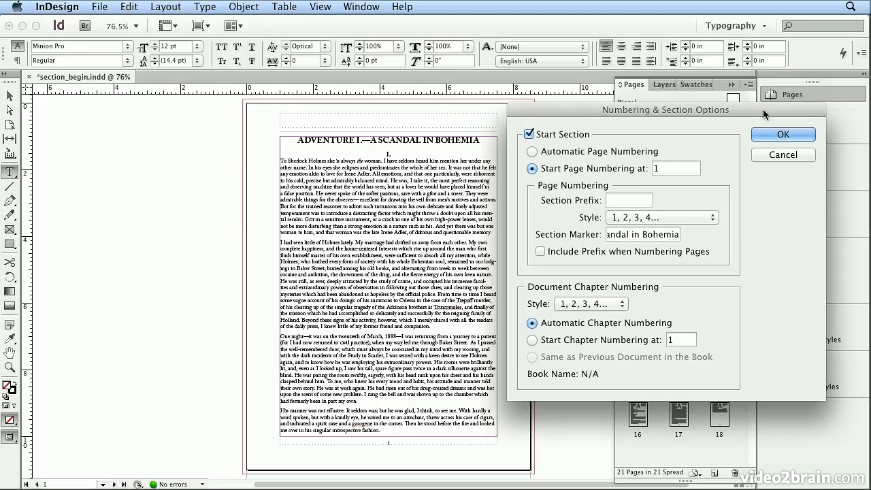
left_click(769, 134)
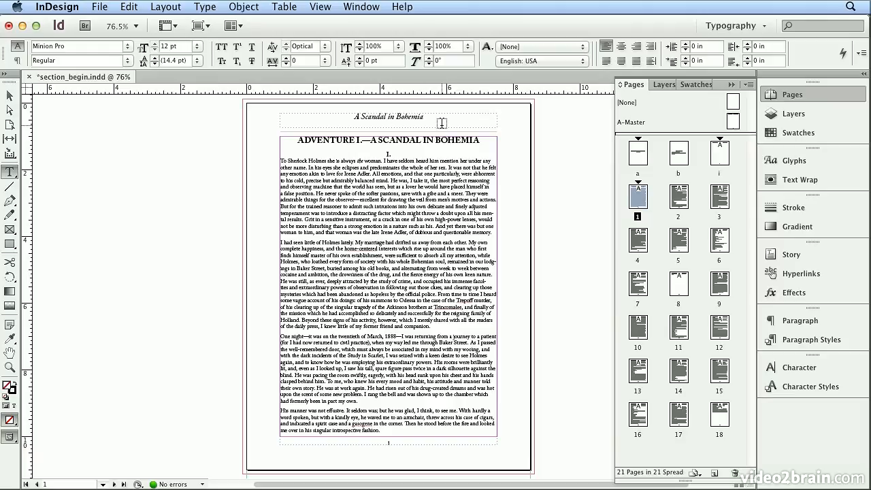
double_click(679, 197)
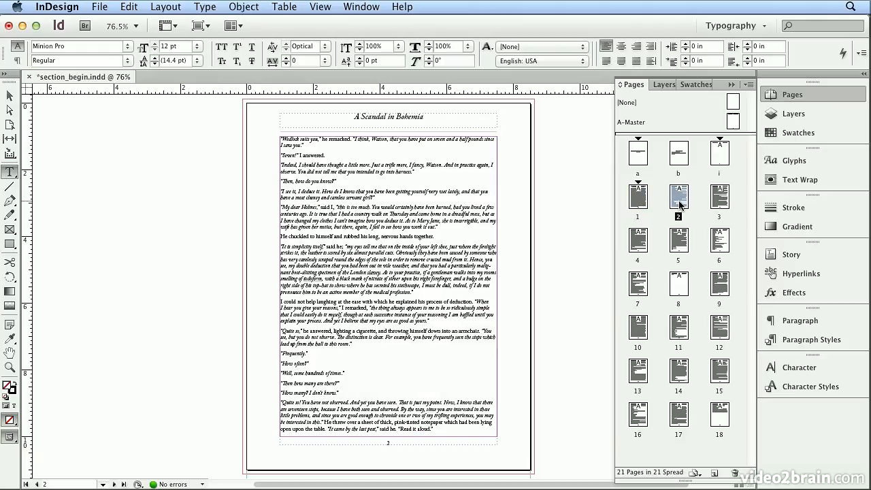
double_click(720, 198)
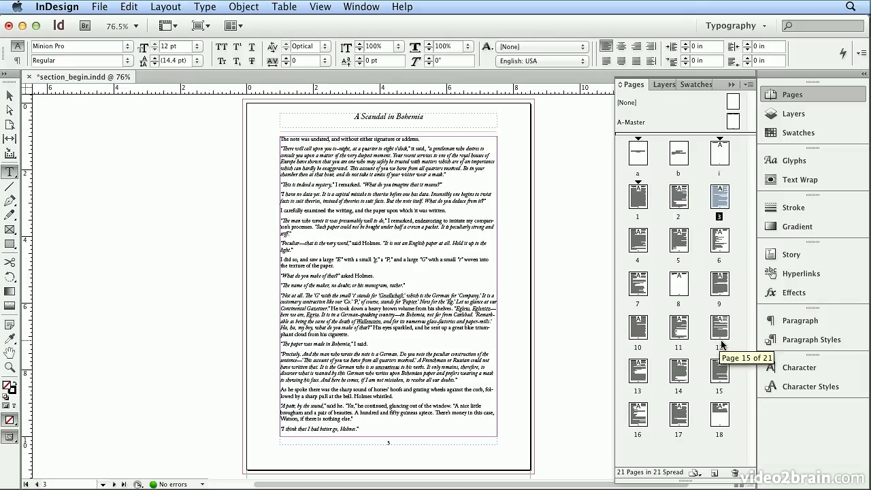
Set the section marker for the section starting on page i to "Table of Contents"
double_click(721, 160)
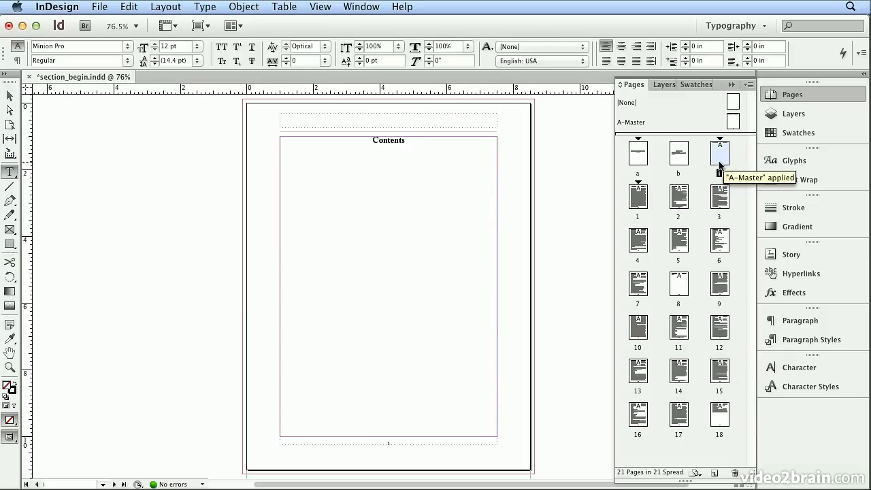
left_click(164, 7)
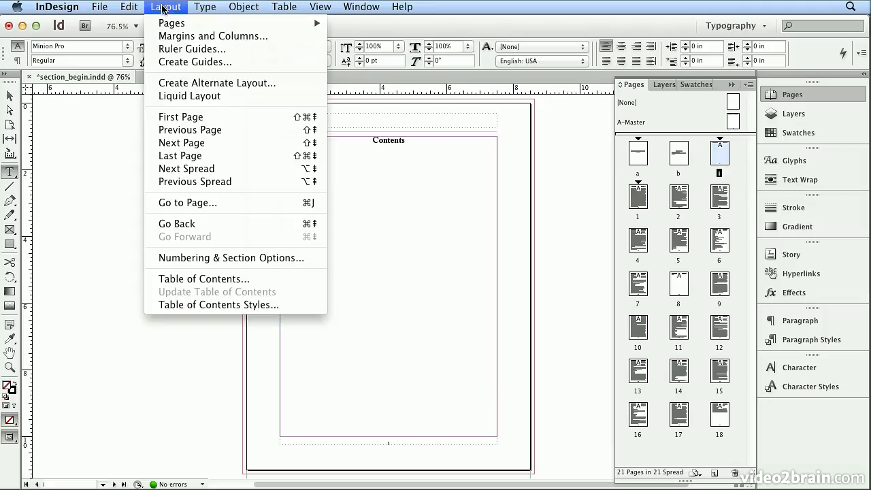
left_click(249, 259)
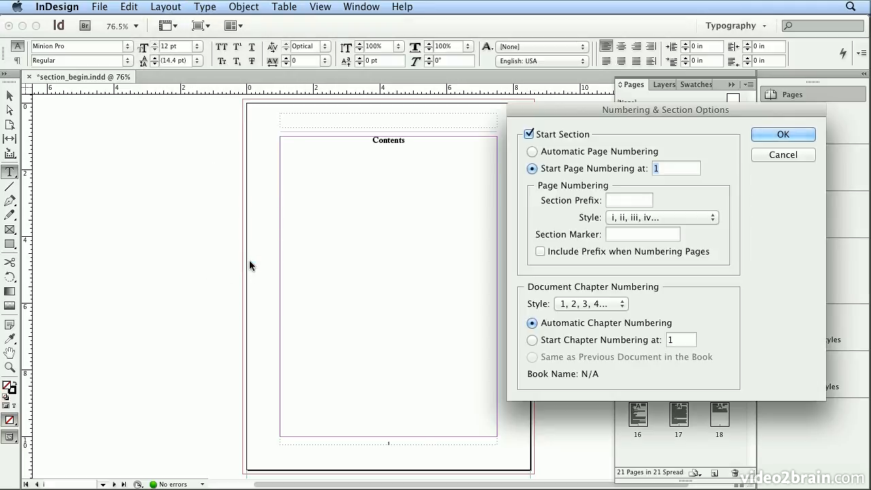
left_click(628, 236)
type("Table of Contents")
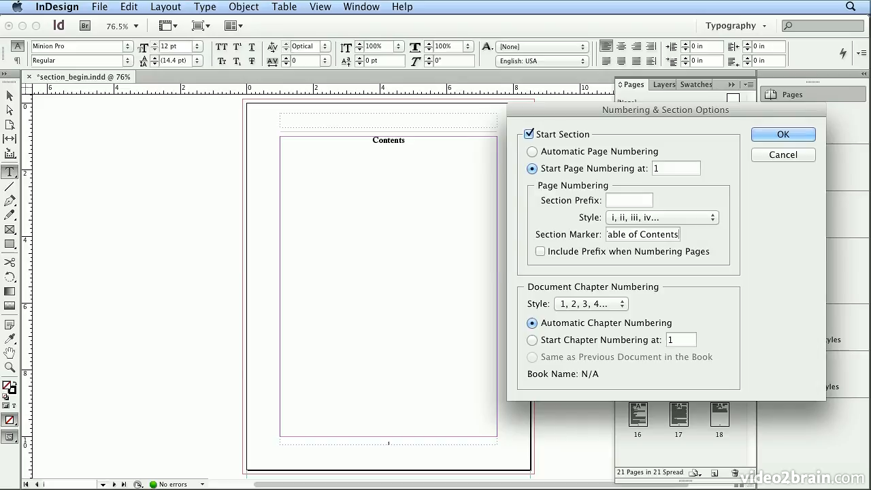
left_click(772, 136)
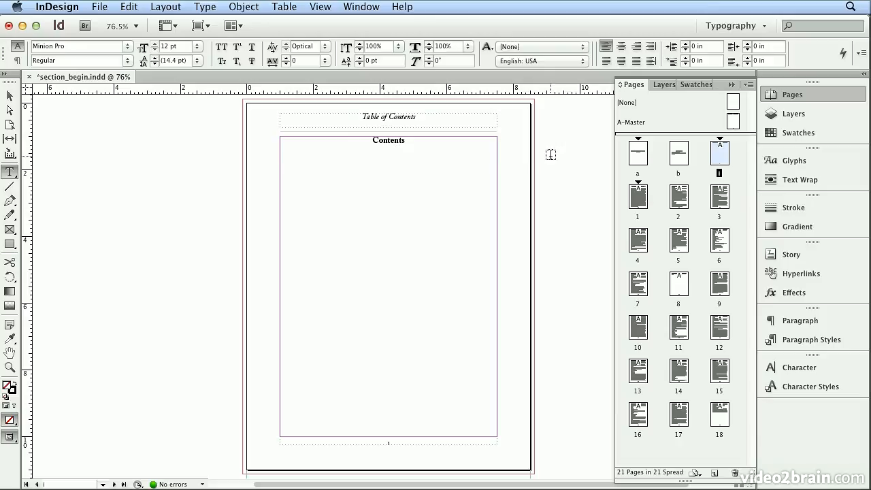
Compare the running headers on page 1 and page i
double_click(630, 204)
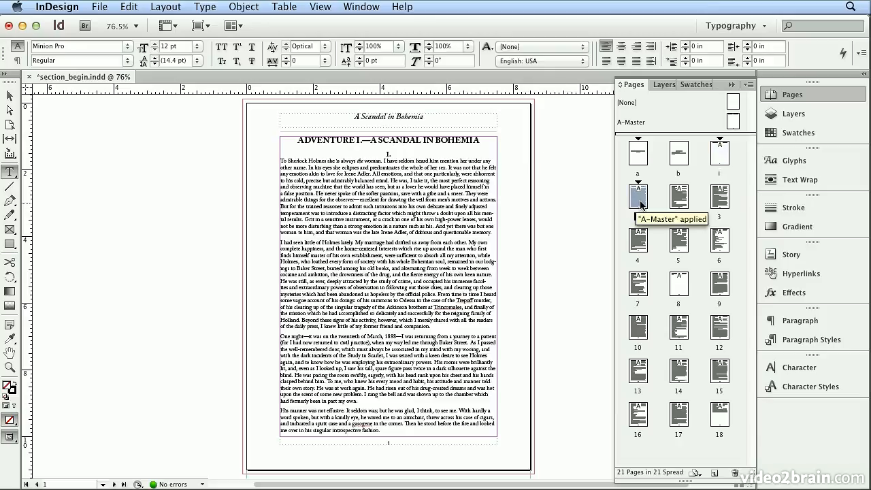
double_click(717, 160)
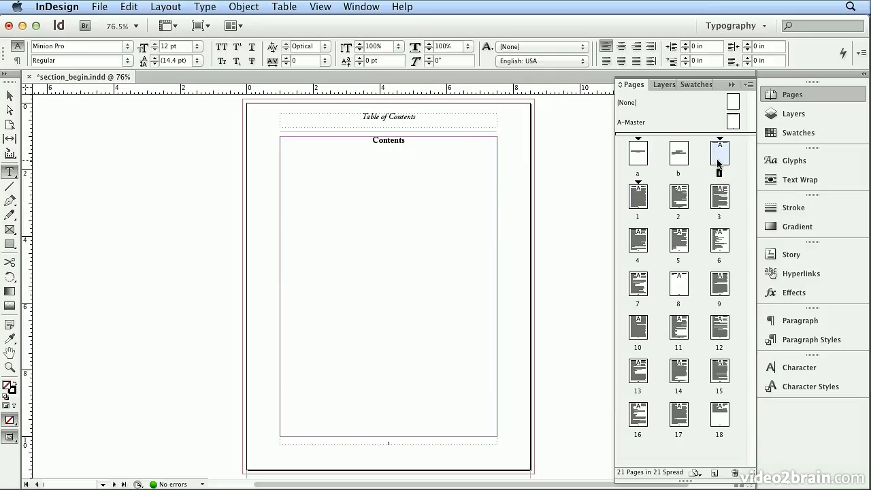
double_click(635, 204)
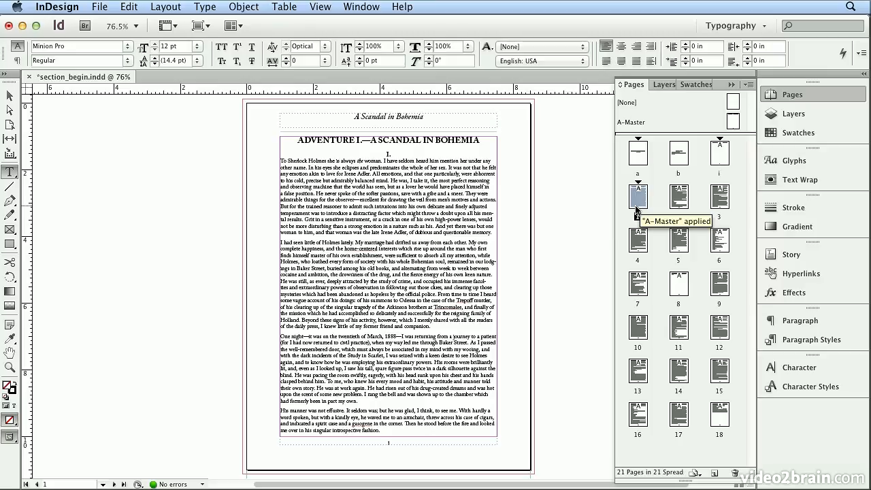
Add a page after page 18 and make body the active paragraph style for incoming text
double_click(728, 426)
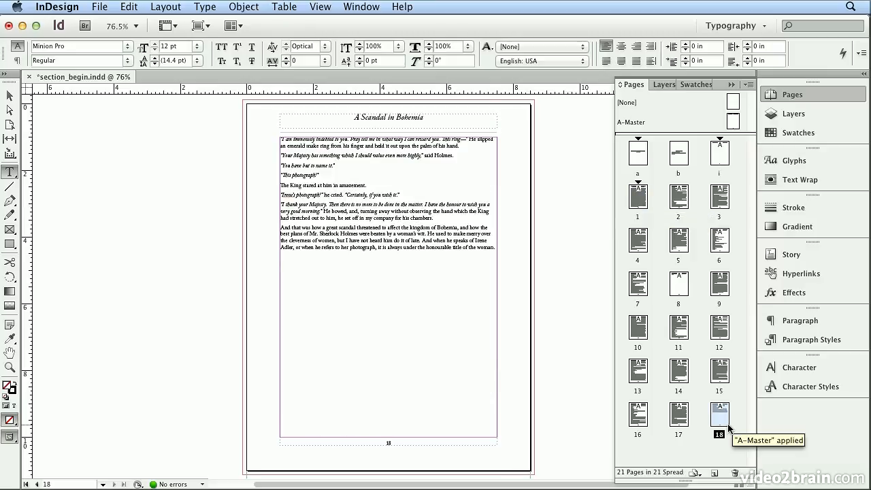
left_click(717, 474)
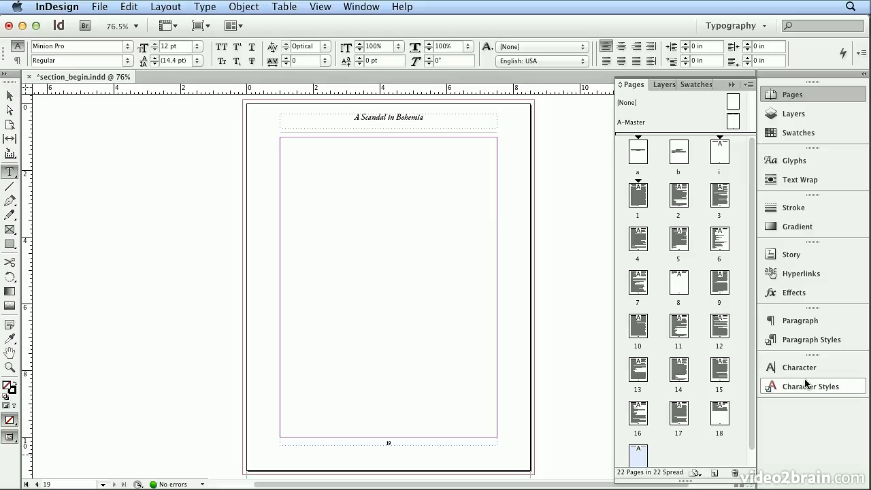
left_click(805, 345)
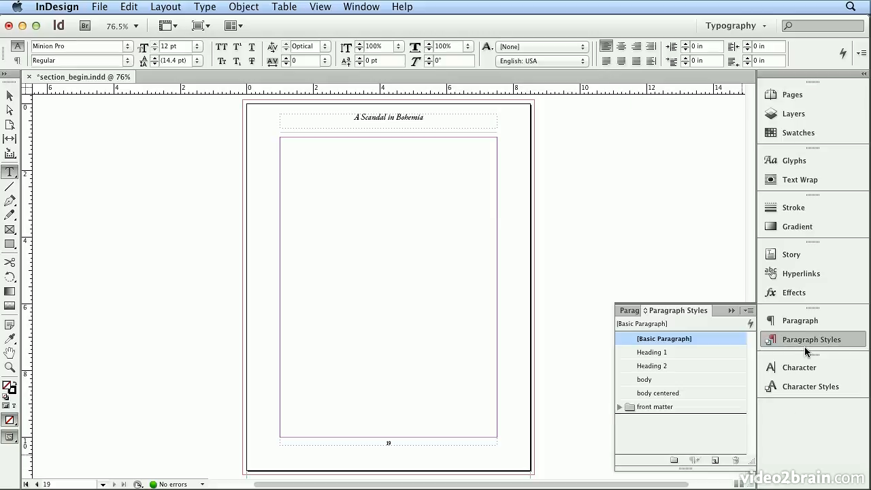
left_click(676, 381)
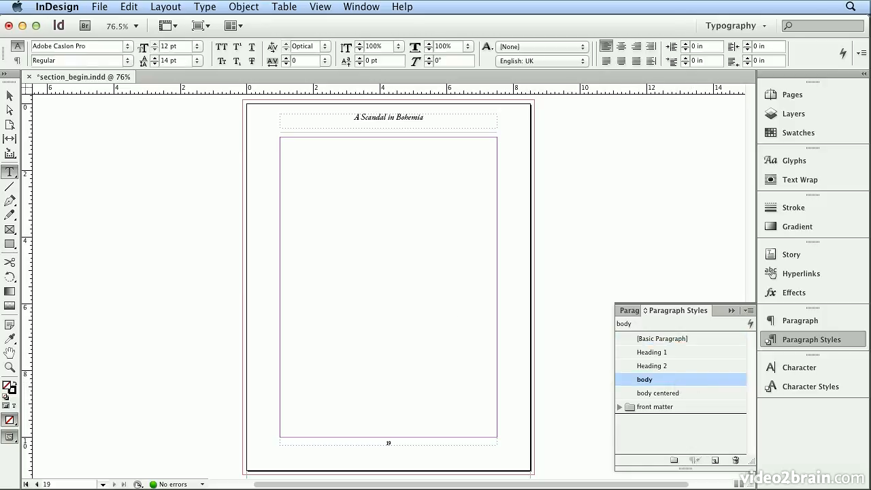
Place sherlock_holmes_ch_02.txt from page 19 onward, autoflowing it across new pages, and check the added pages
left_click(10, 96)
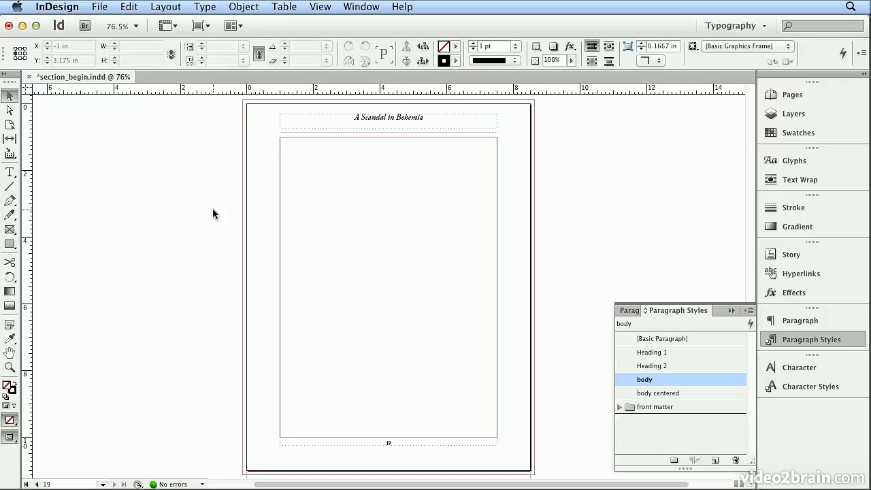
left_click(99, 6)
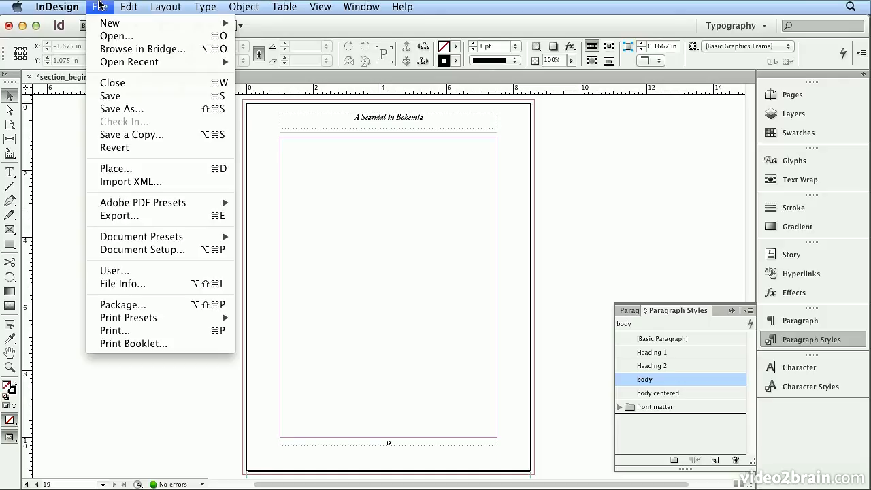
left_click(134, 168)
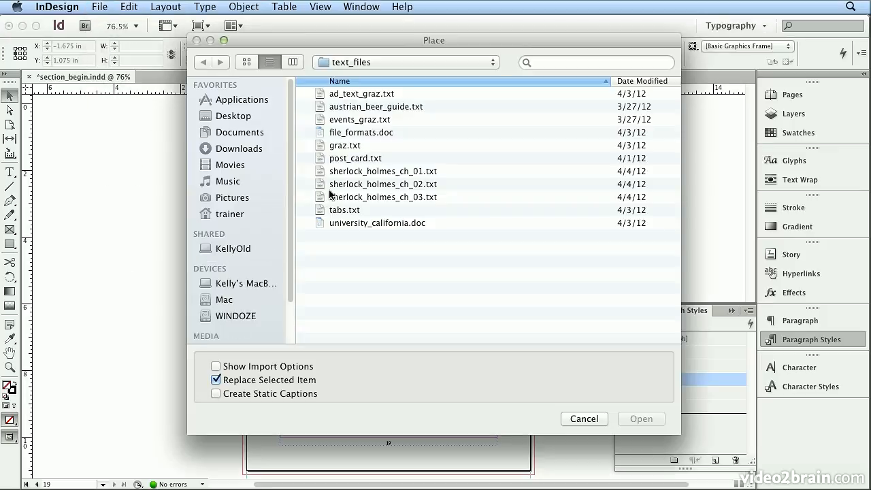
double_click(330, 193)
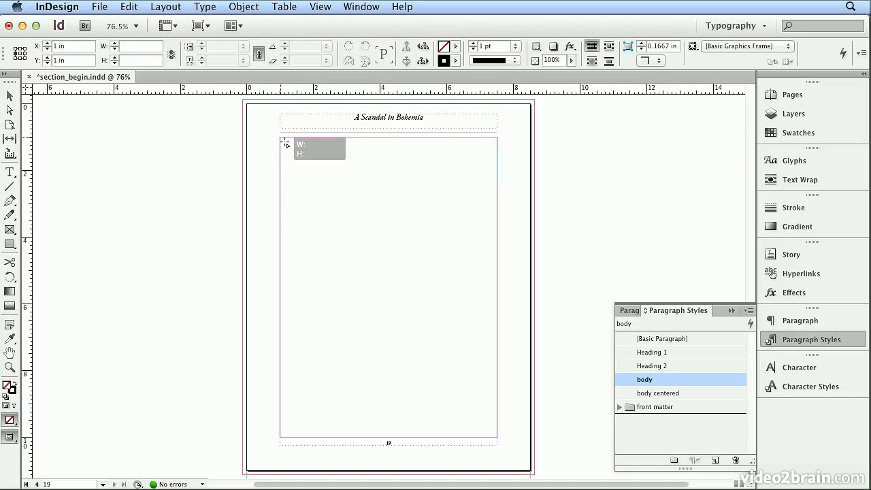
left_click(323, 207)
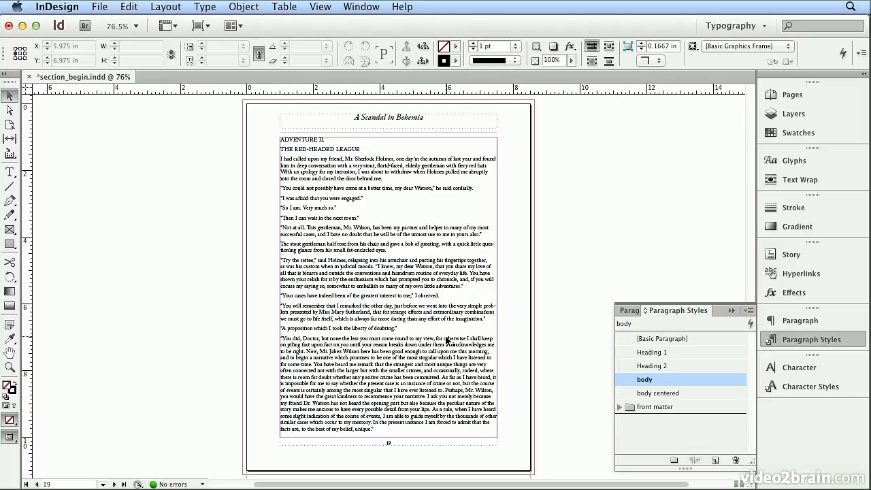
left_click(793, 95)
scroll(714, 429, "down", 5)
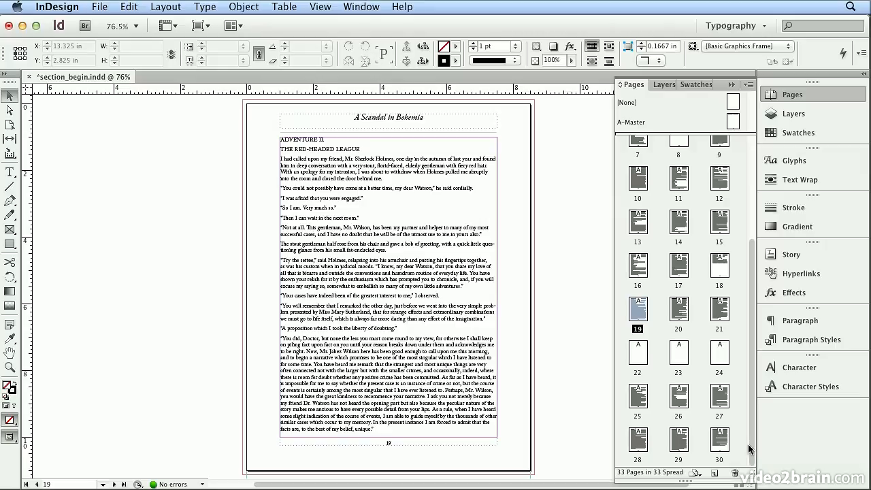
Clear the body style overrides from the entire placed chapter text
double_click(340, 267)
key("super+a")
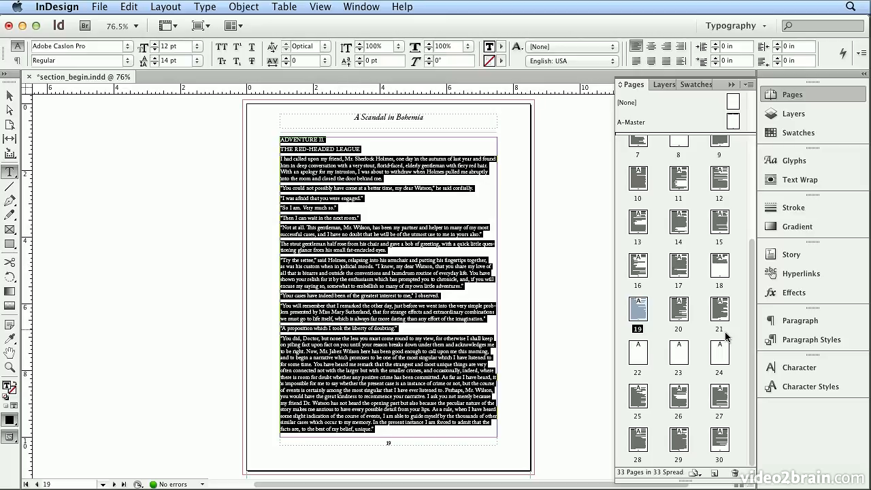
left_click(806, 346)
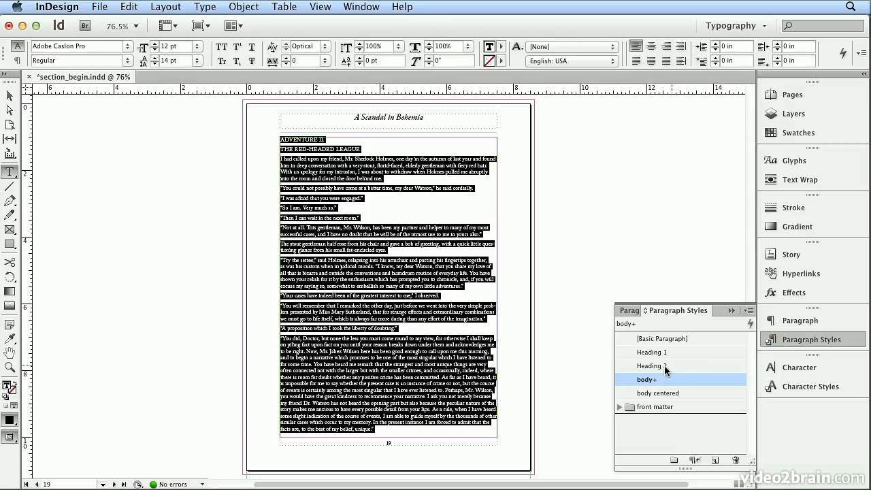
mouse_move(666, 385)
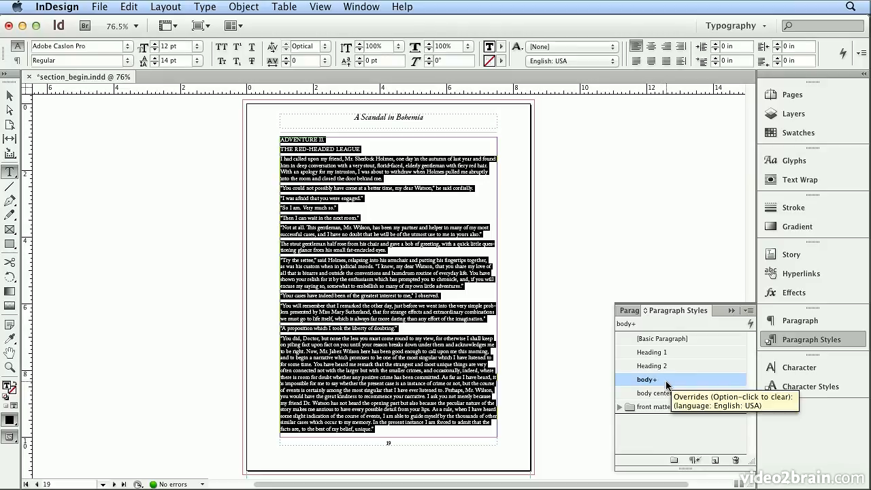
left_click(695, 458)
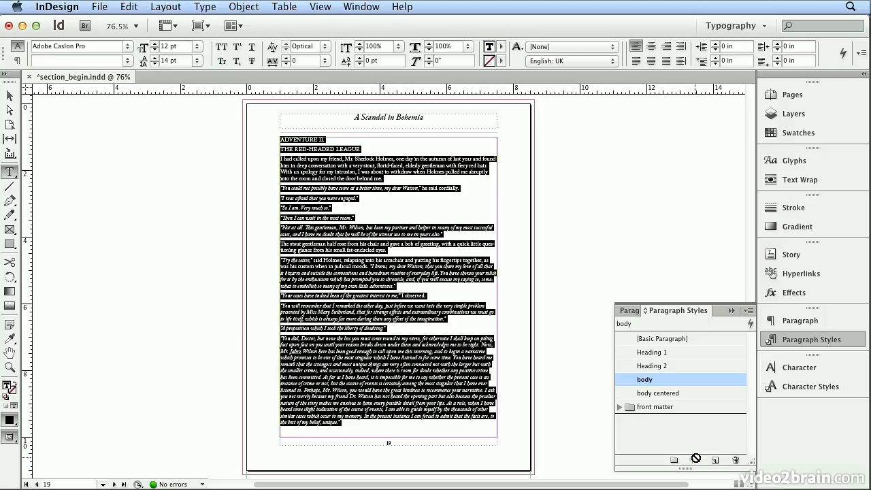
Apply Heading 1 to the "ADVENTURE II." line and join the "THE RED-HEADED LEAGUE" line onto it with spacing between
left_click(321, 139)
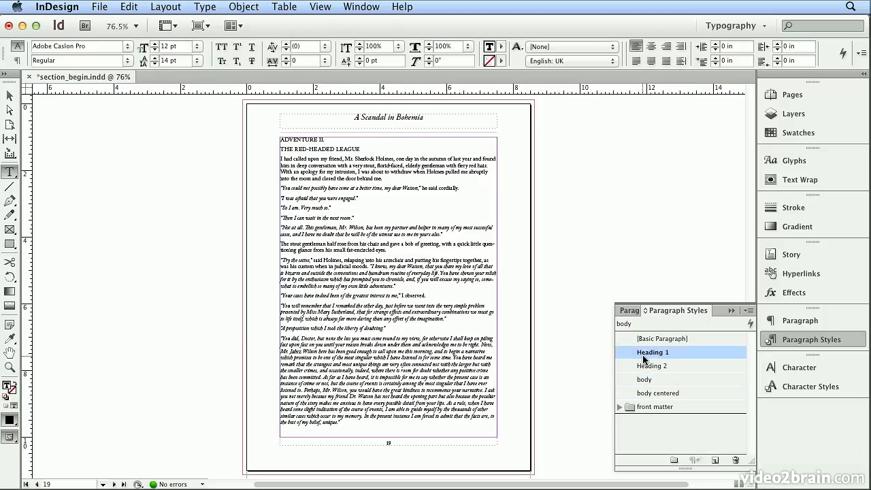
left_click(643, 353)
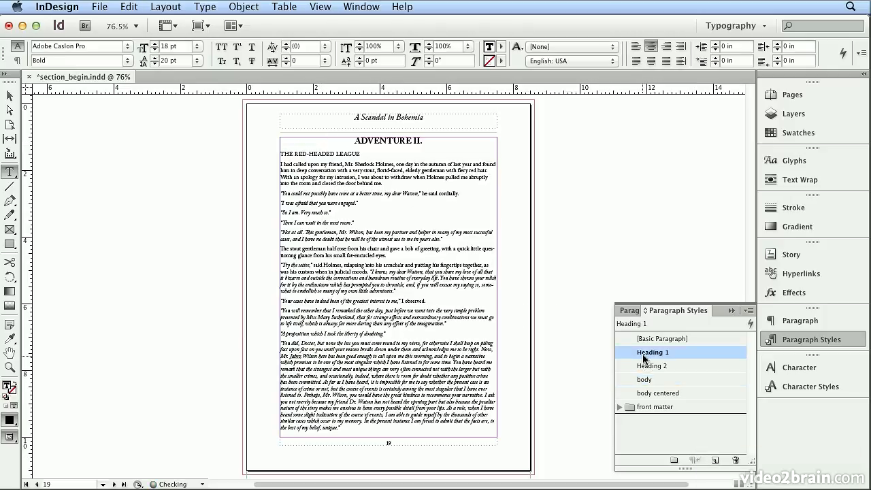
left_click(281, 152)
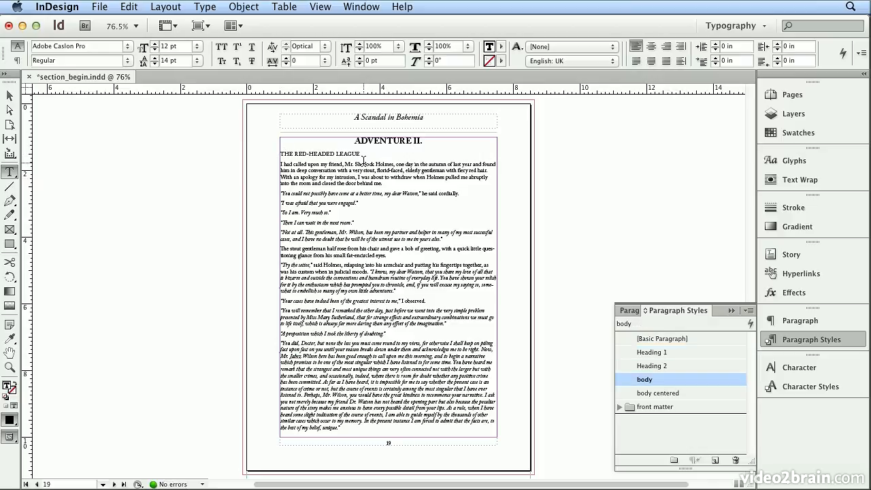
key("BackSpace")
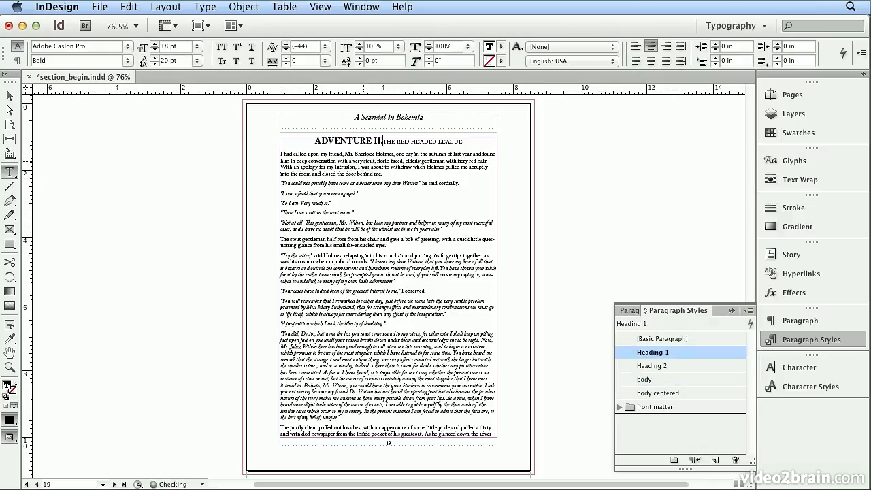
type("|")
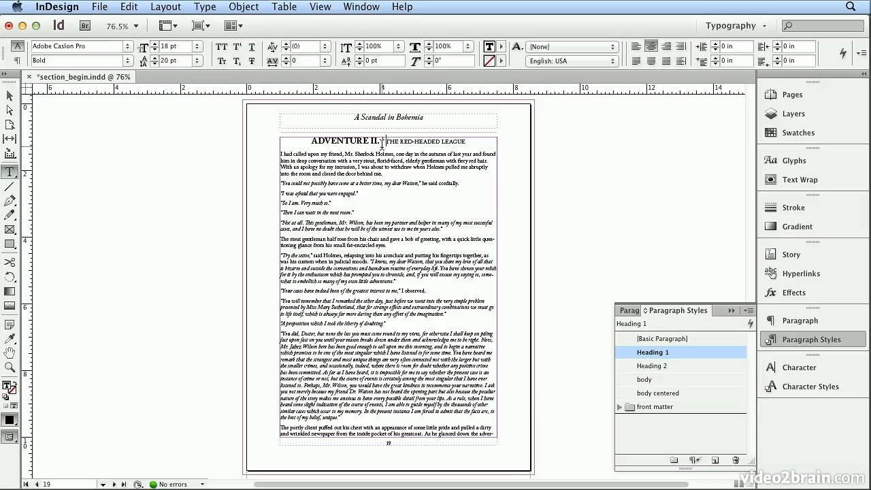
Insert an em dash between the two parts of the page 19 heading and clear the heading's style overrides
left_click(204, 7)
mouse_move(324, 355)
mouse_move(467, 371)
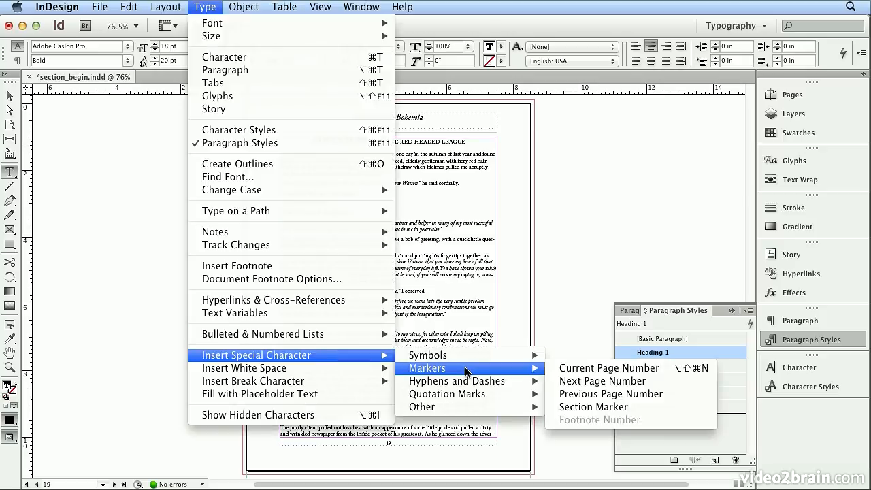
mouse_move(462, 386)
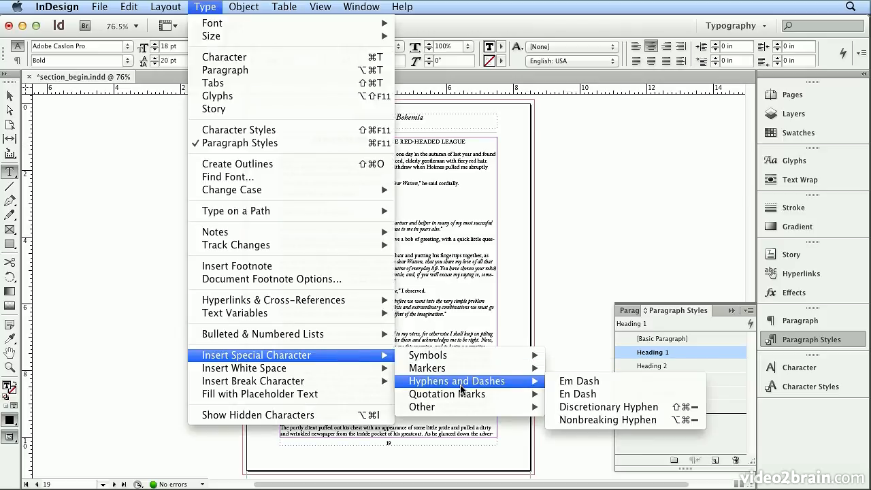
left_click(579, 381)
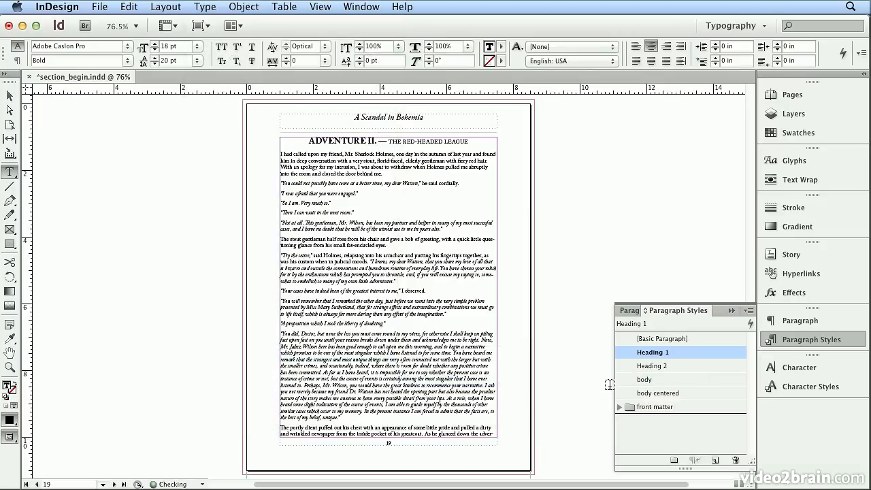
triple_click(381, 142)
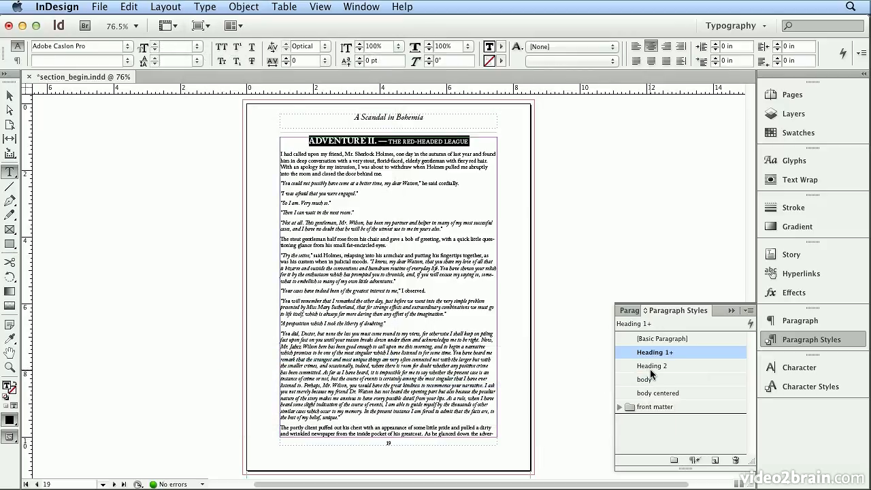
left_click(694, 460)
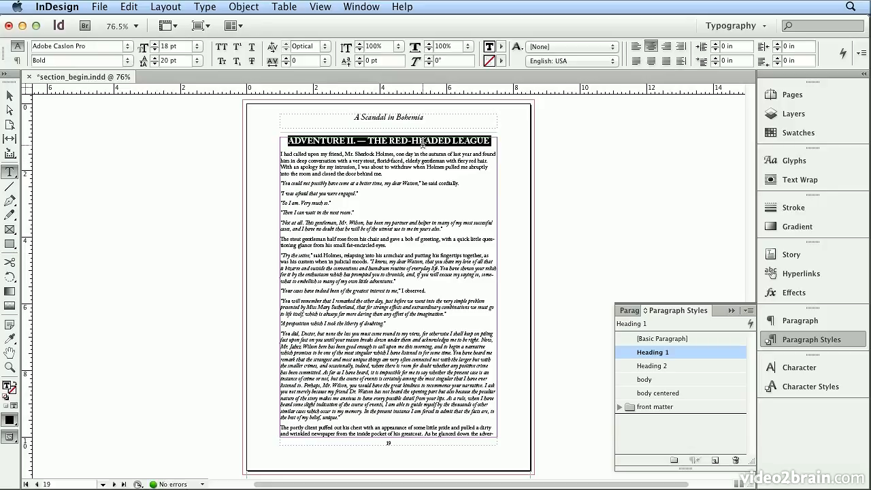
Start a new section at page 19 with automatic page numbering in the 1, 2, 3, 4... style
left_click(836, 91)
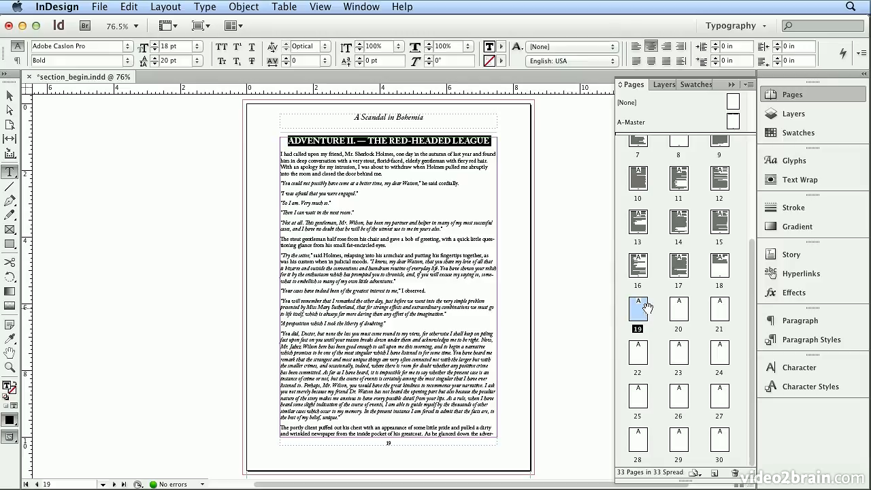
left_click_drag(645, 313, 645, 313)
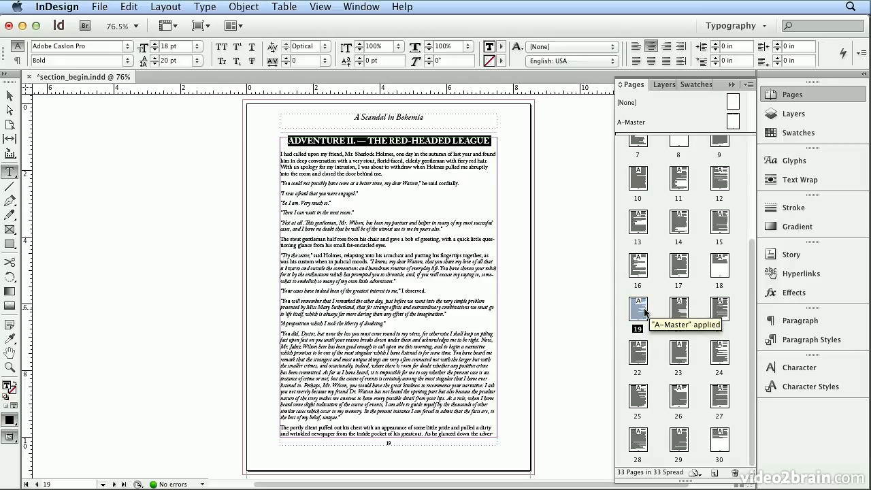
left_click(165, 7)
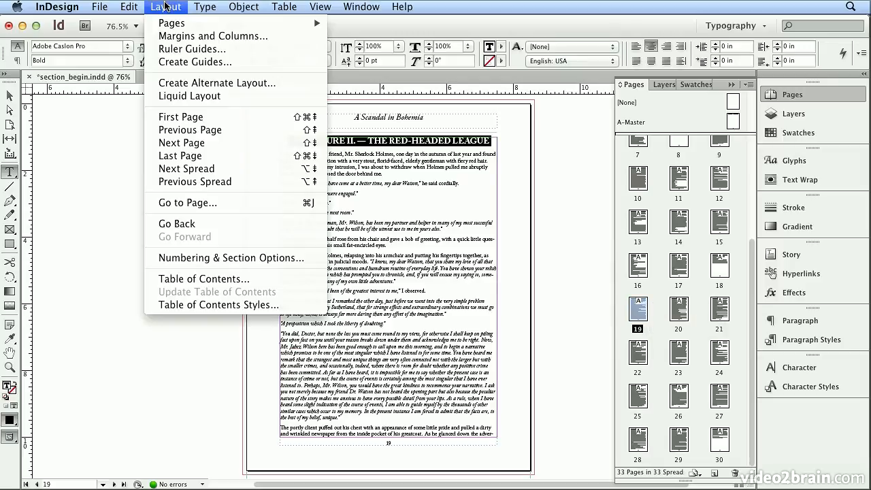
left_click(239, 259)
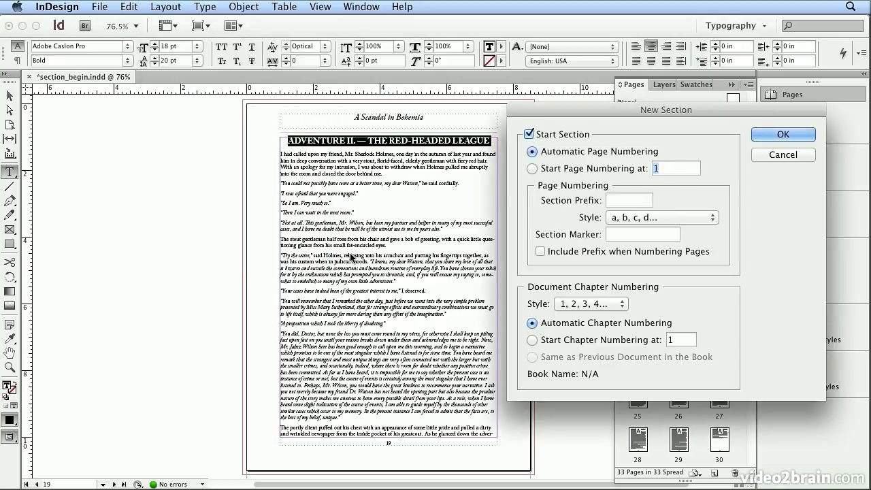
left_click(655, 217)
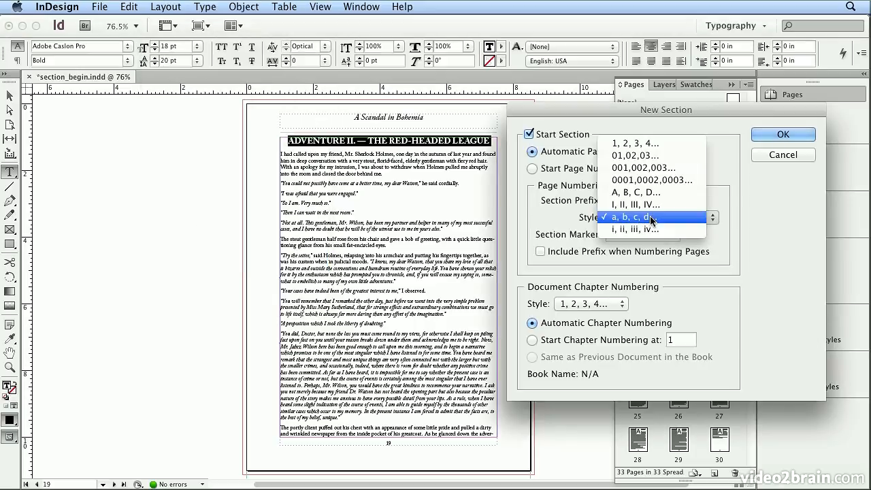
left_click(653, 144)
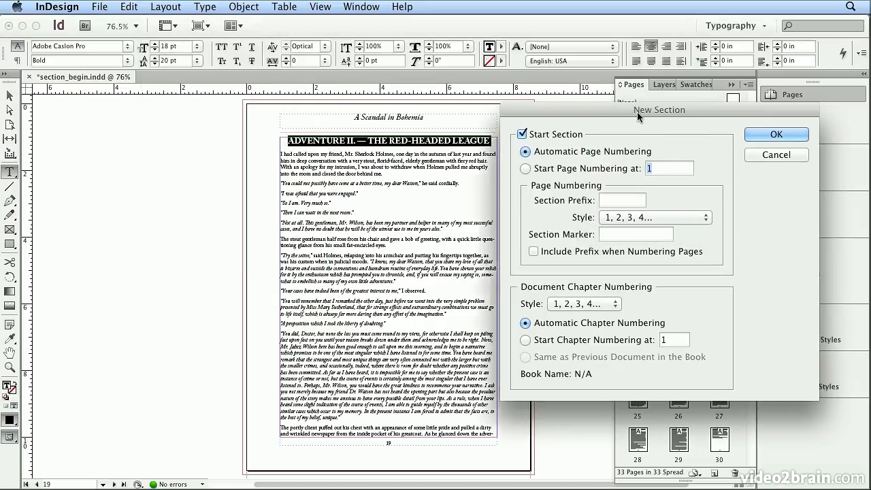
left_click_drag(647, 117, 380, 141)
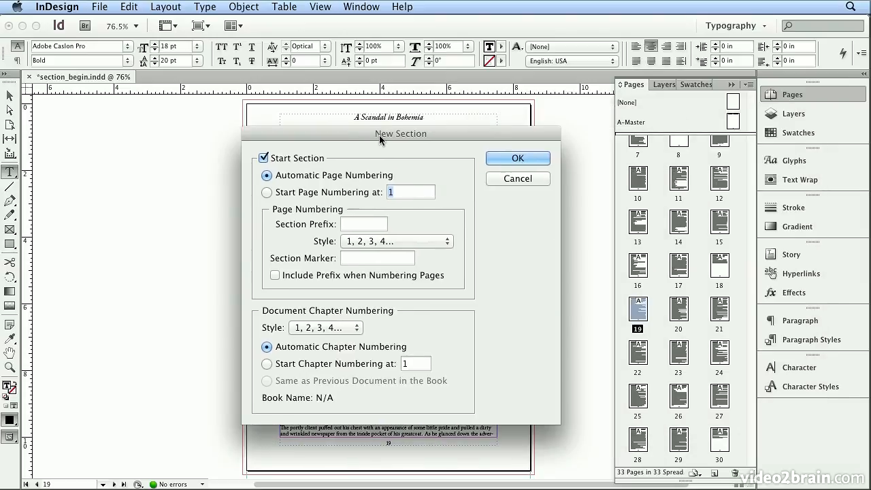
left_click(404, 241)
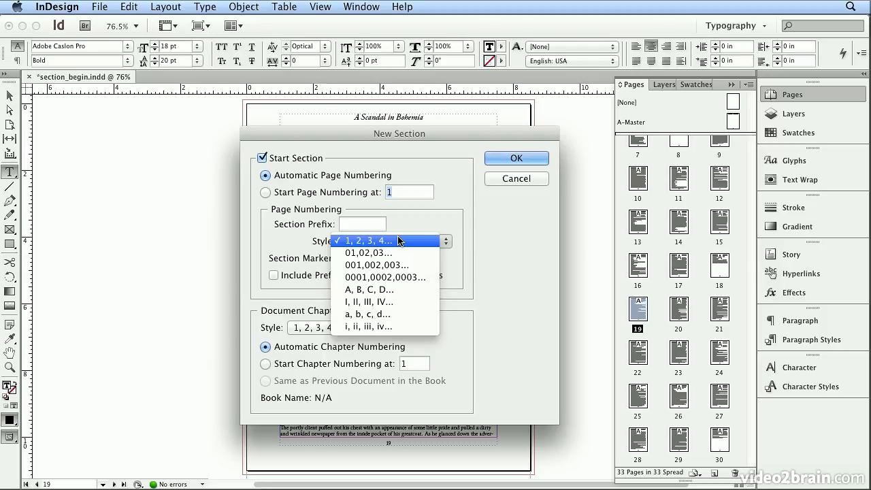
left_click(398, 240)
Set the new section's marker to "The Red-Headed League" and apply the section options
left_click(377, 258)
left_click_drag(361, 131, 363, 184)
type("The R")
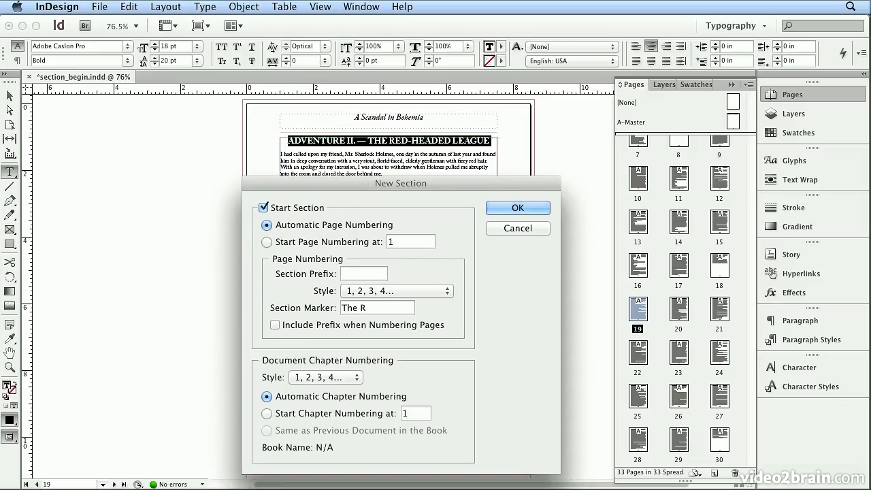
type("ed-Headed")
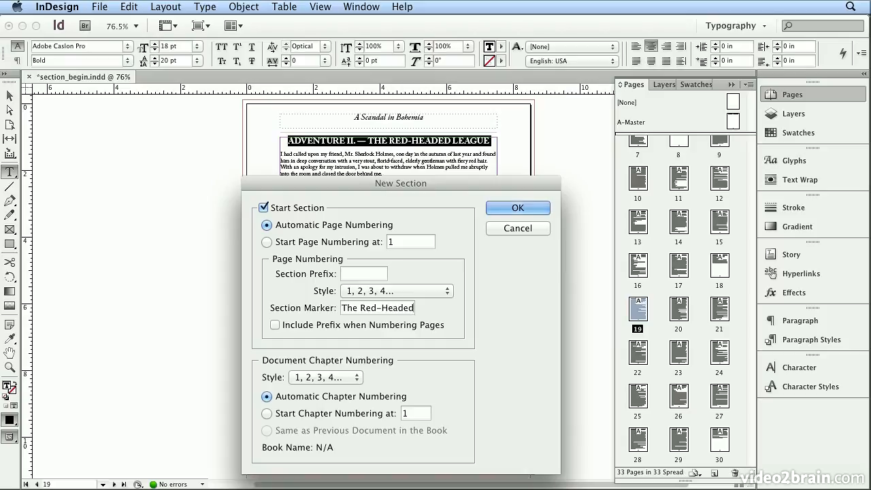
type(" League")
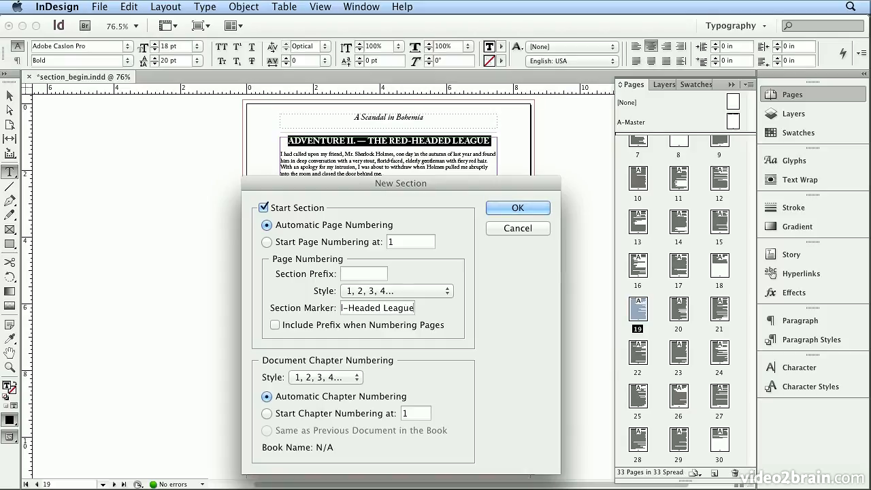
left_click(538, 205)
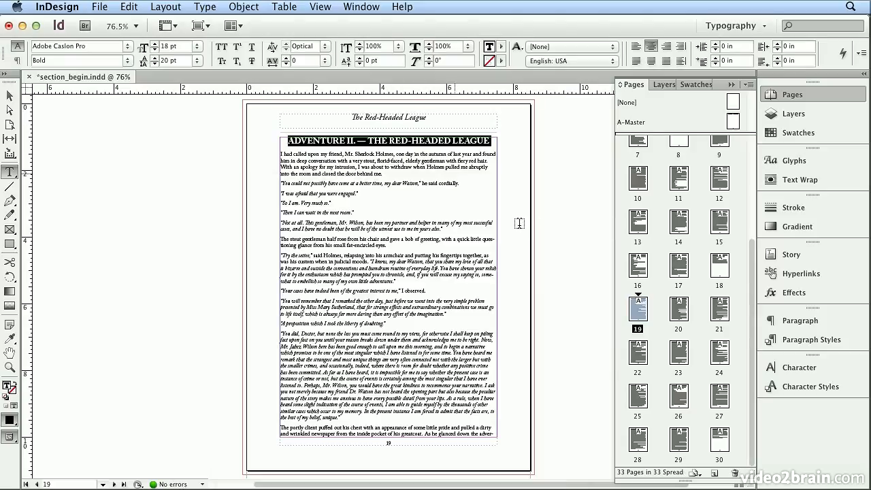
Check the running headers on pages 20, 21 and 25, and inspect the section marker in the A-Master header
double_click(679, 309)
double_click(720, 310)
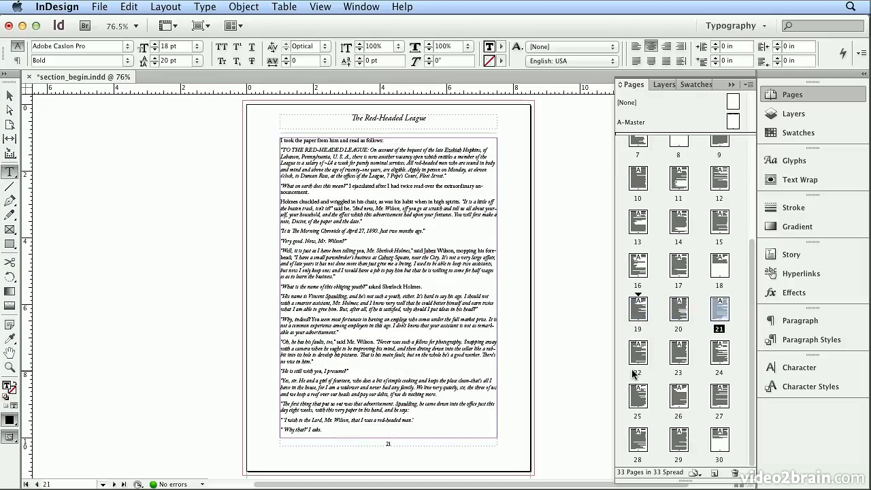
double_click(638, 393)
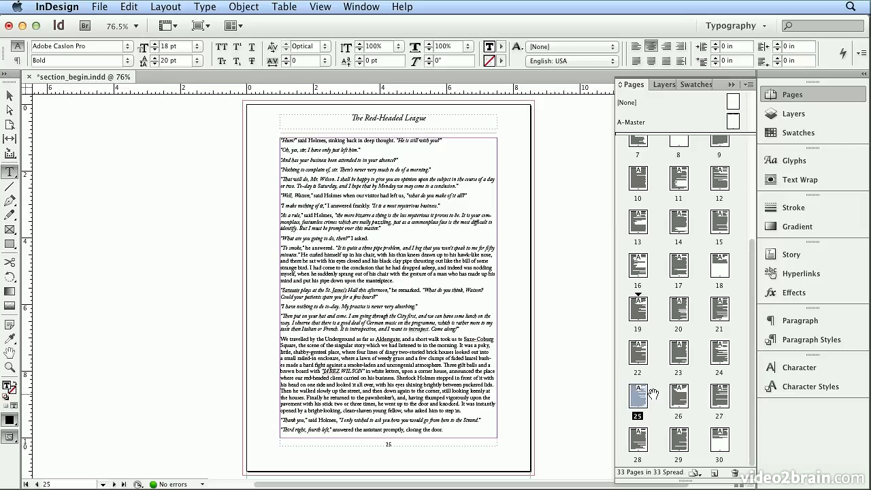
double_click(640, 122)
left_click(405, 116)
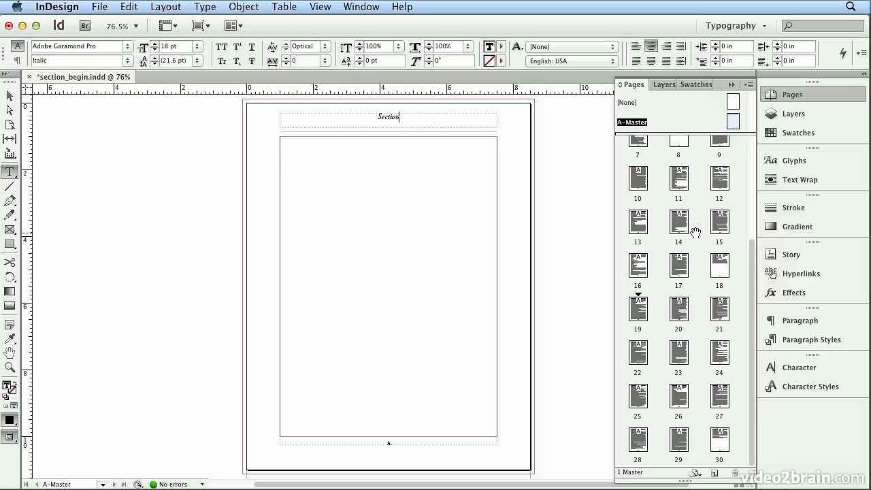
Review the numbering and section options of page 1, including its section marker, without changing them
scroll(694, 234, "up", 5)
double_click(645, 204)
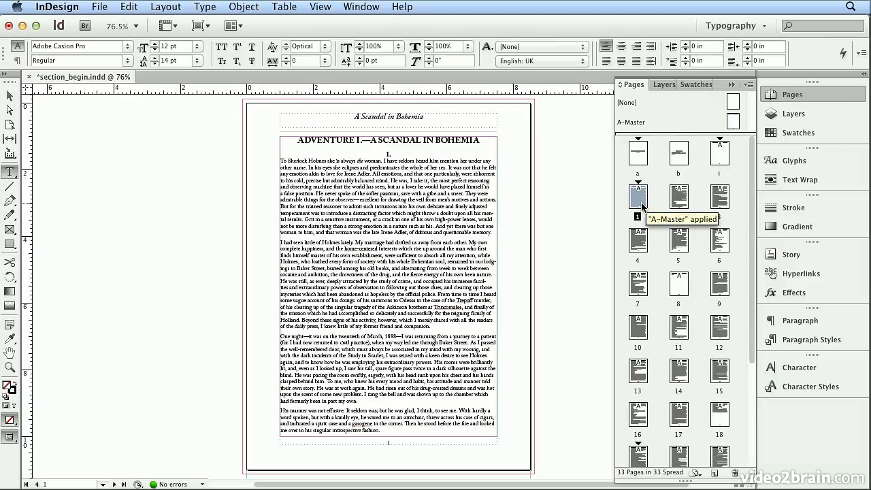
left_click(169, 8)
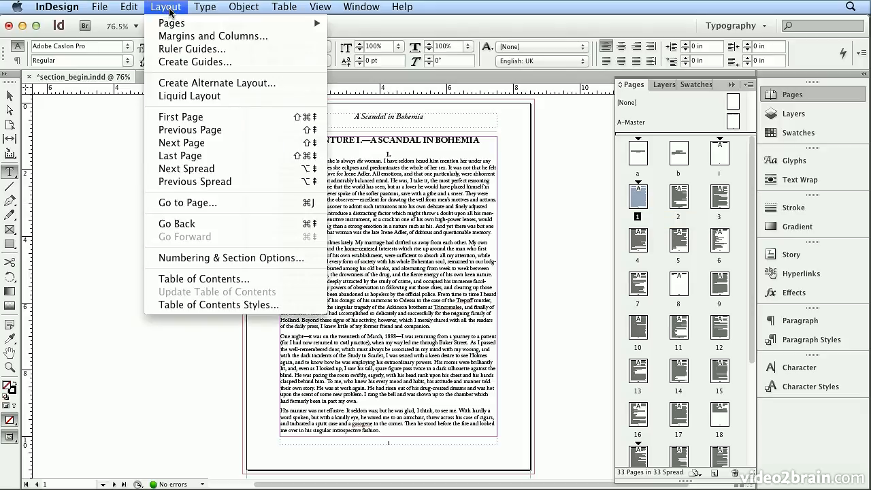
left_click(295, 258)
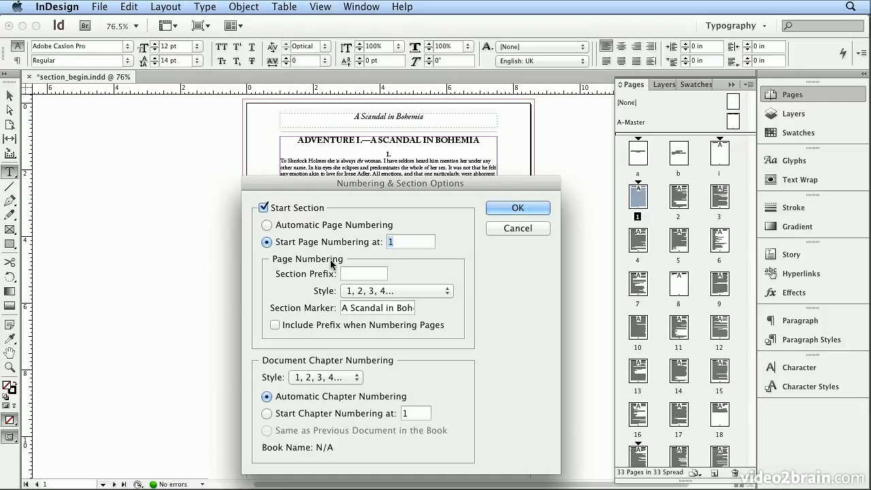
left_click(518, 207)
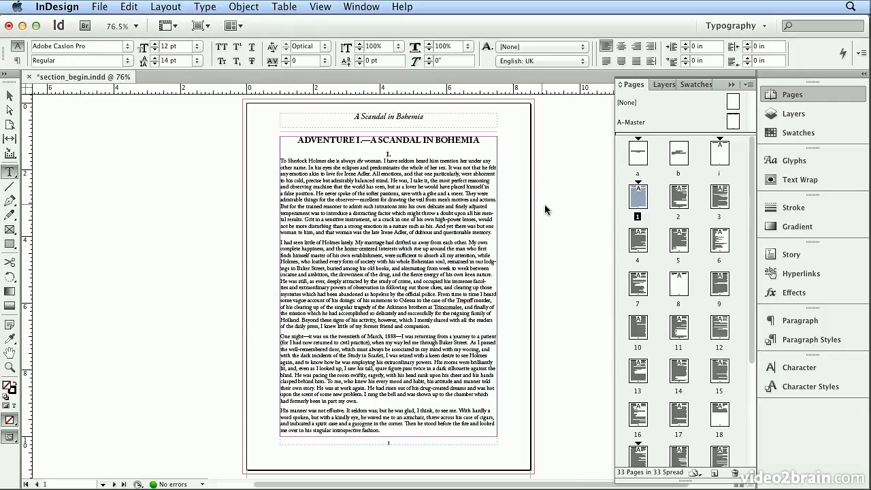
Compare the running headers on the opening pages of each section: pages a, i, 1 and 19
double_click(639, 155)
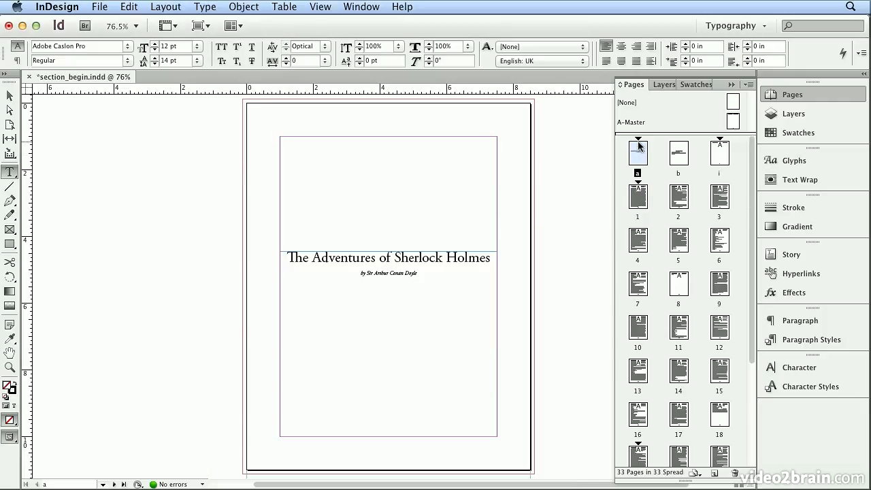
double_click(719, 153)
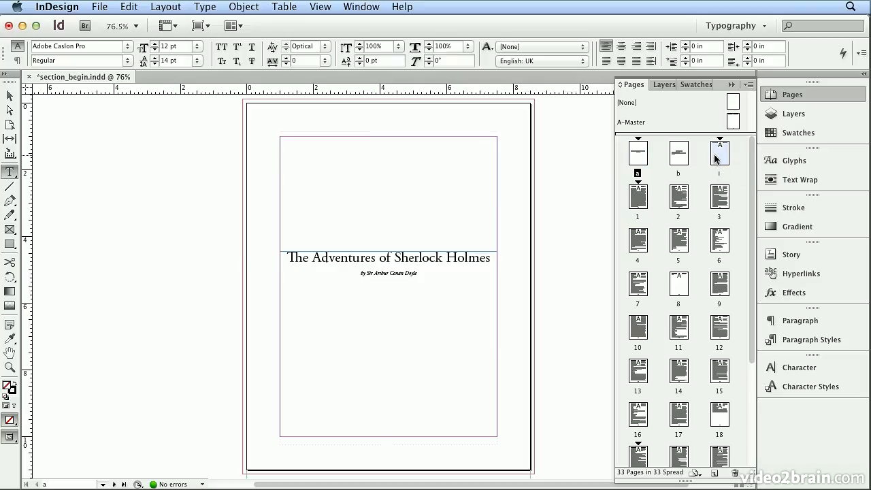
double_click(638, 202)
scroll(674, 333, "down", 3)
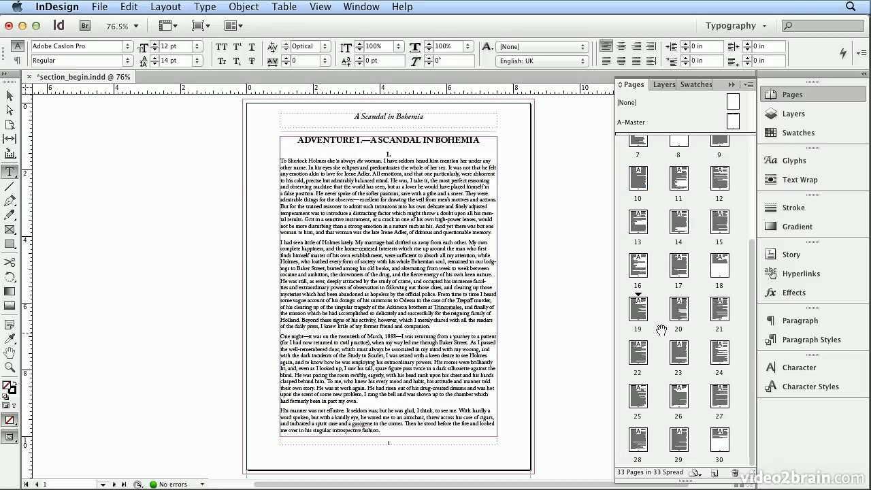
double_click(638, 309)
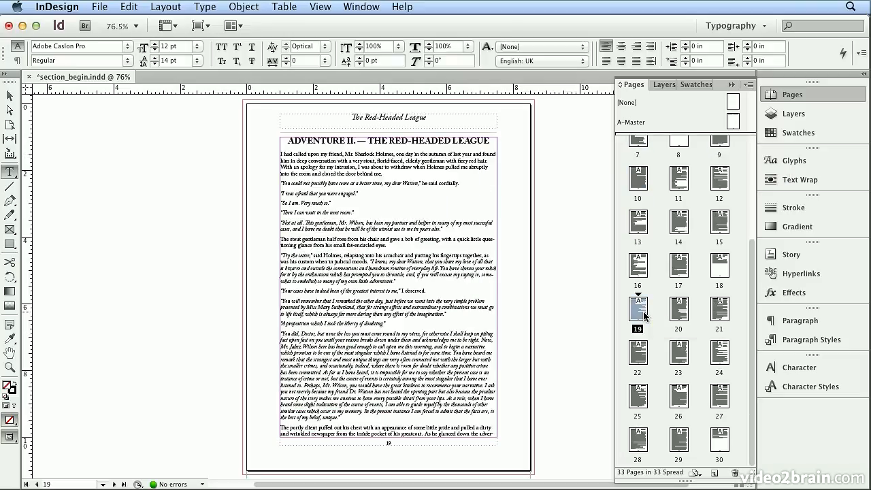